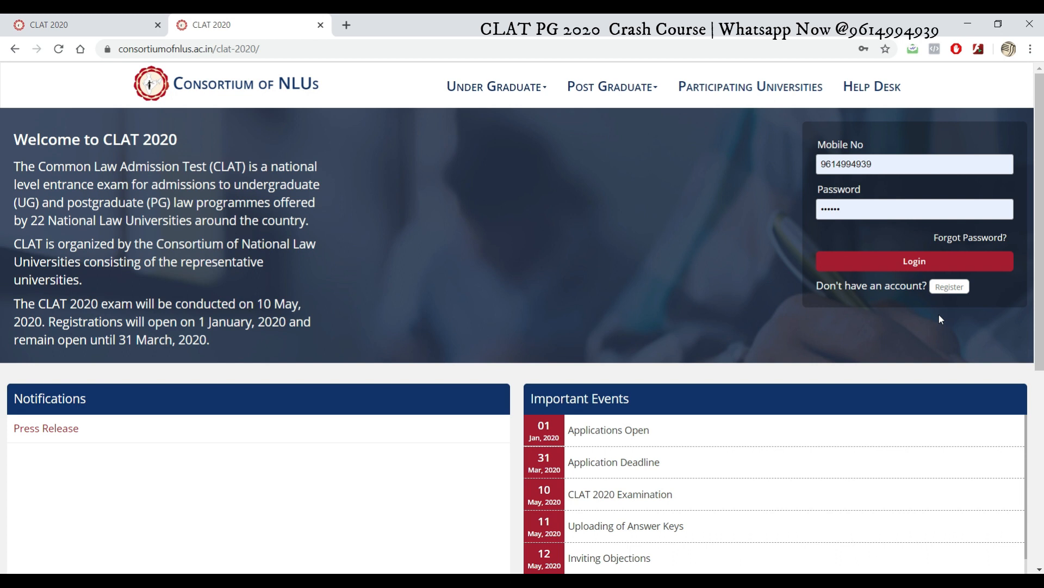
Step: Open the new-account registration form, then close it without registering
{"action": "left_click", "coordinate": [949, 293]}
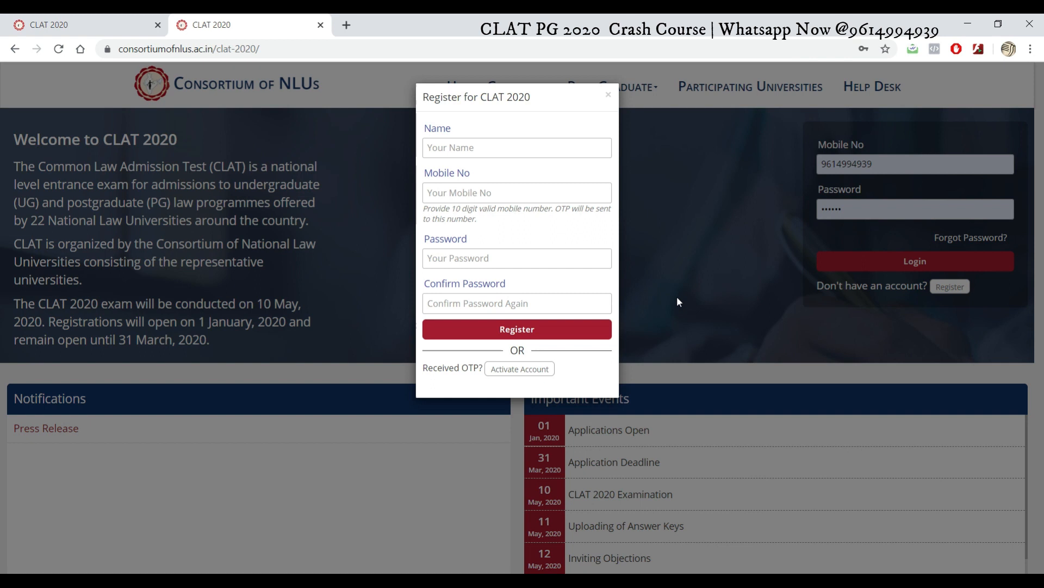
{"action": "left_click", "coordinate": [489, 145]}
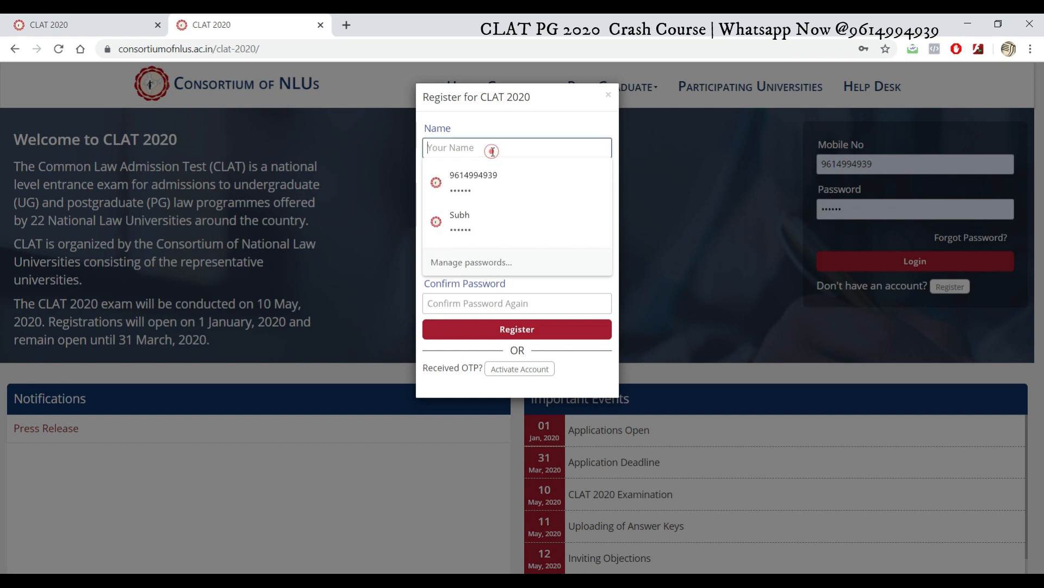
{"action": "left_click", "coordinate": [341, 266]}
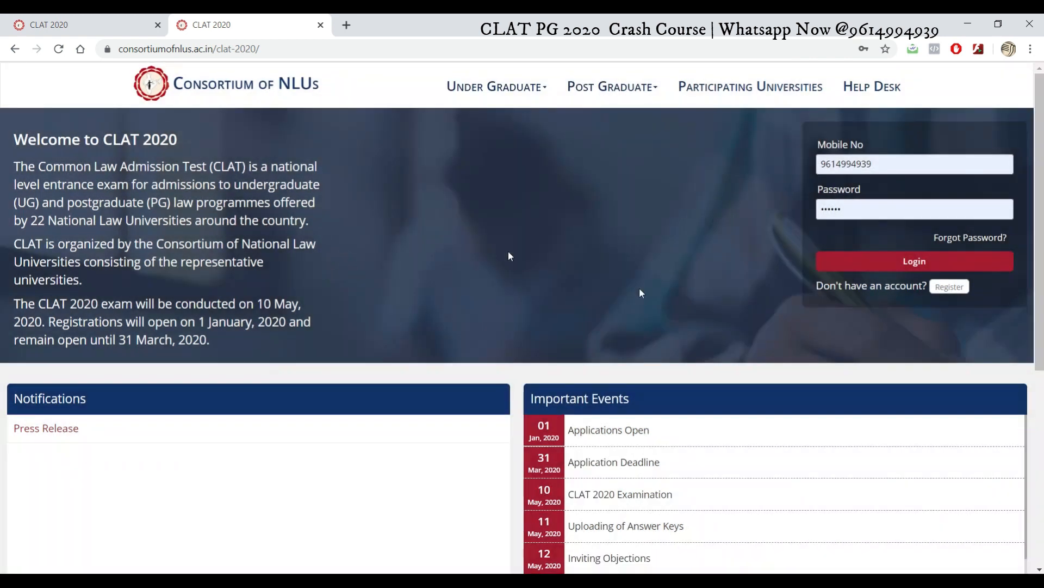
{"action": "left_click", "coordinate": [952, 291]}
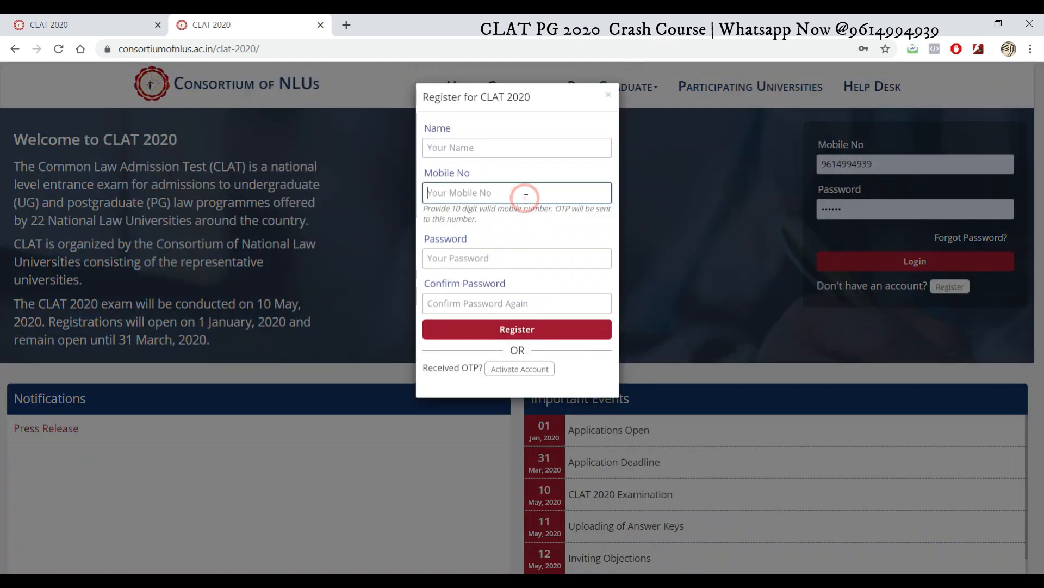
{"action": "left_click", "coordinate": [500, 253]}
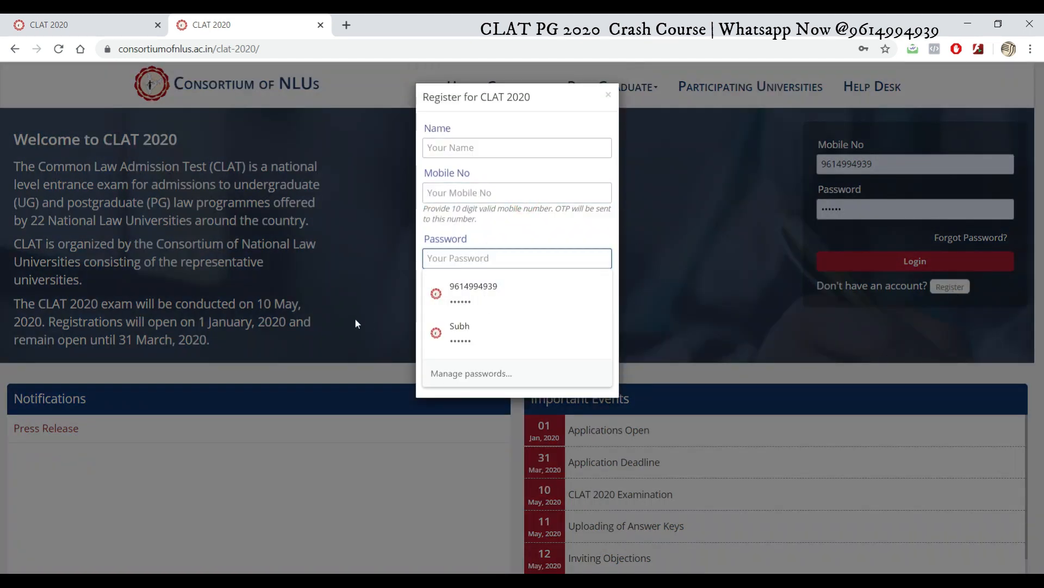
{"action": "left_click", "coordinate": [607, 226]}
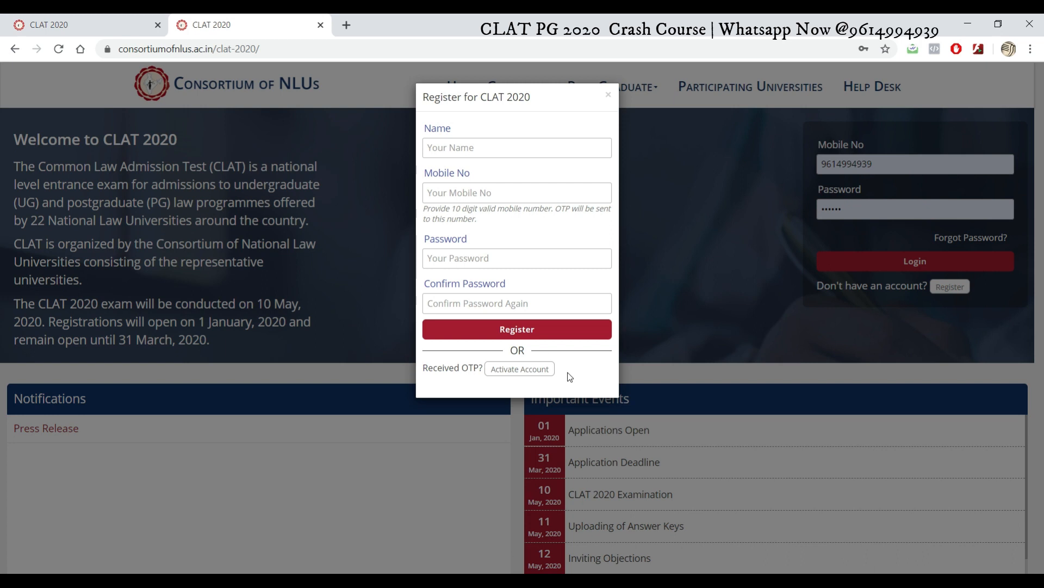
{"action": "left_click", "coordinate": [671, 282]}
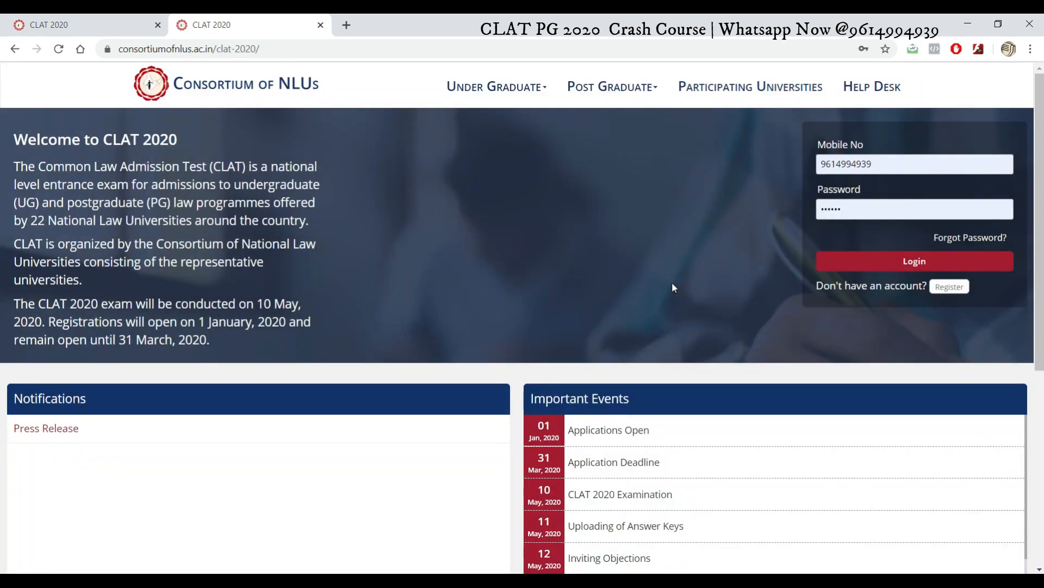
Step: Log in with the saved mobile number and password, then choose Post Graduate (P.G)
{"action": "left_click", "coordinate": [895, 166]}
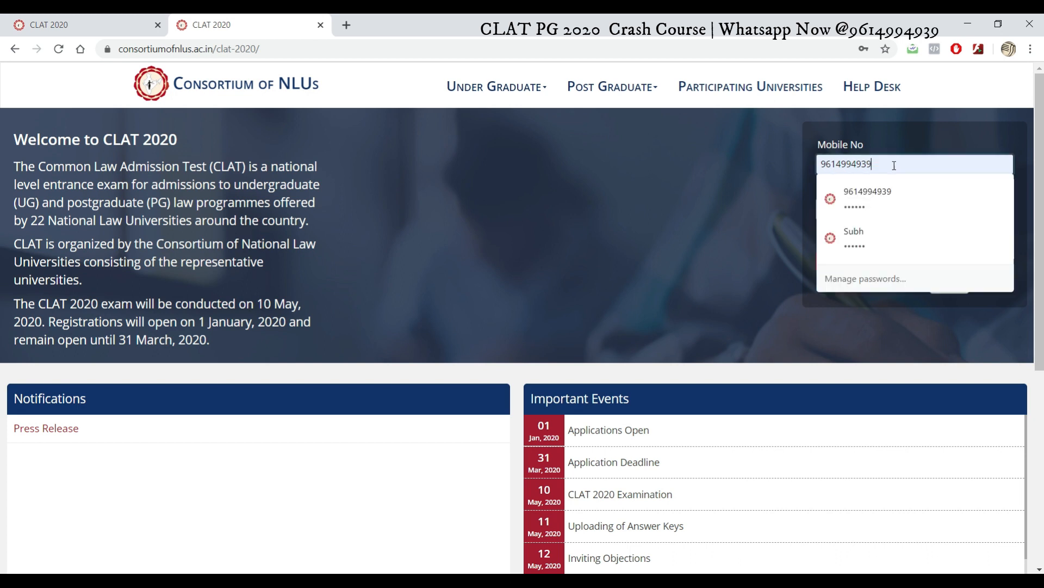
{"action": "left_click", "coordinate": [699, 231]}
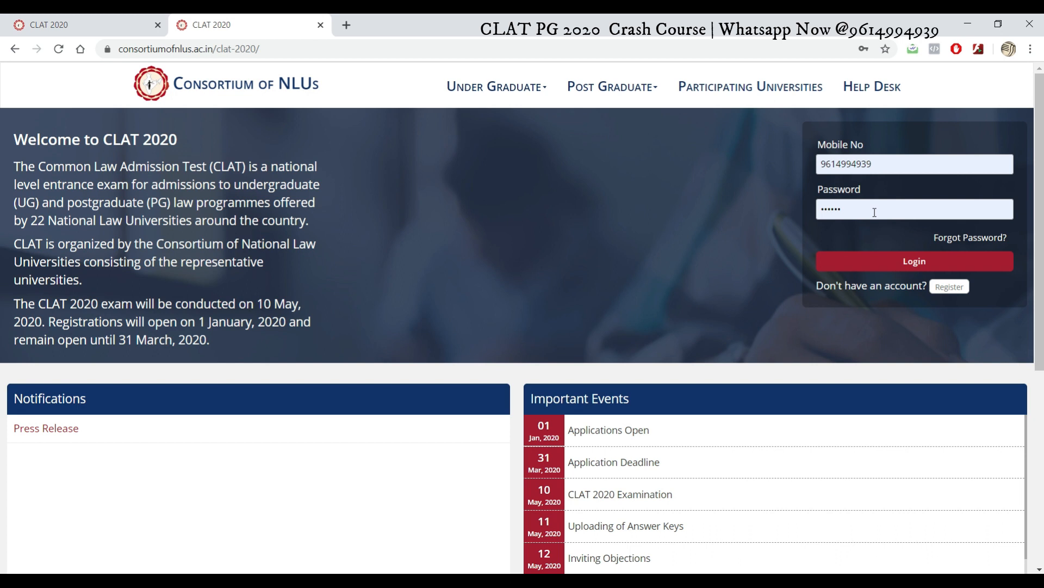
{"action": "left_click", "coordinate": [857, 269]}
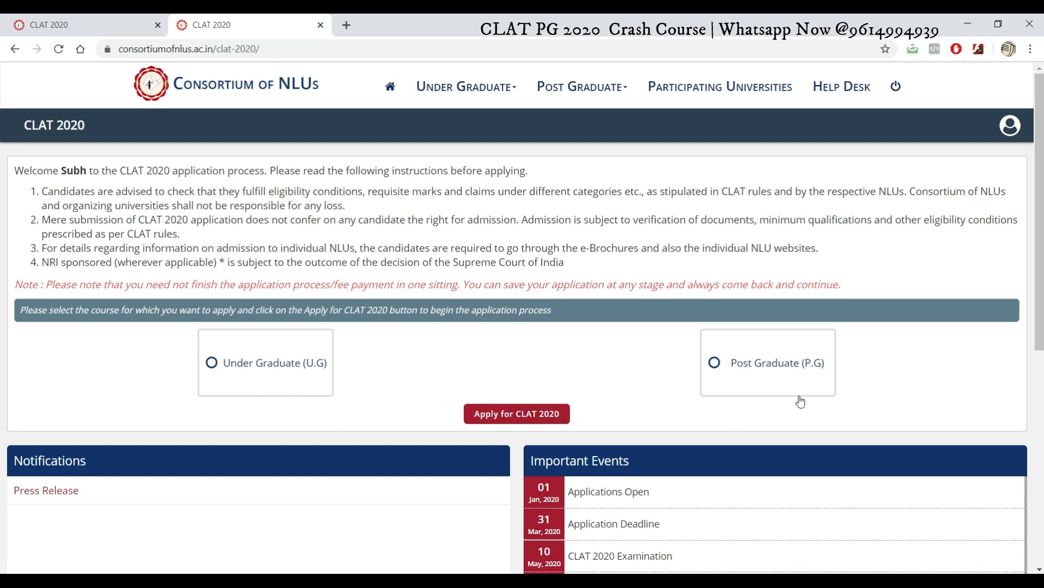
{"action": "left_click", "coordinate": [756, 364]}
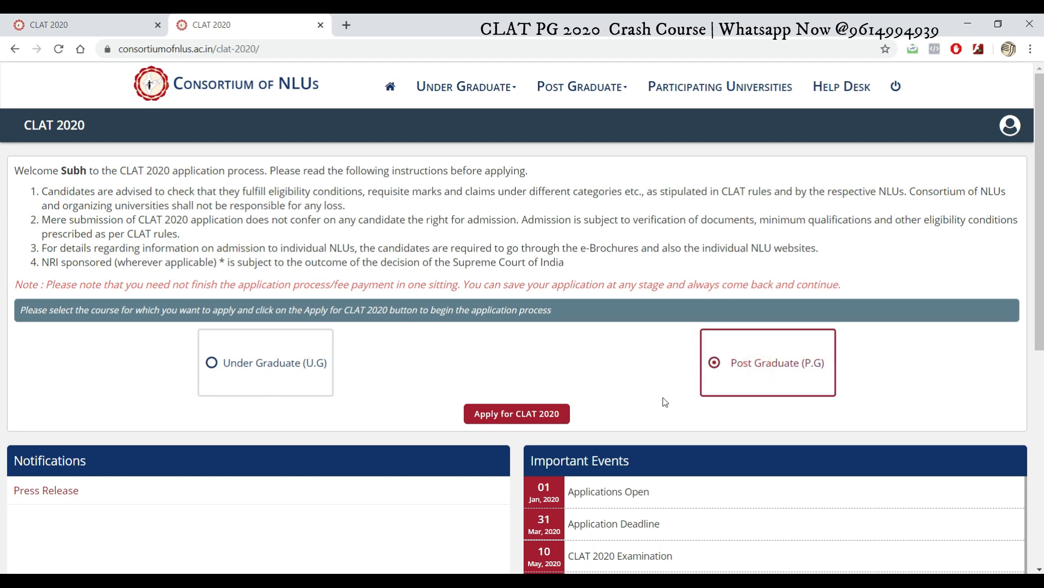
Step: Apply for CLAT 2020 as a Post Graduate candidate and confirm, opening Application Form [PG]
{"action": "left_click", "coordinate": [517, 416]}
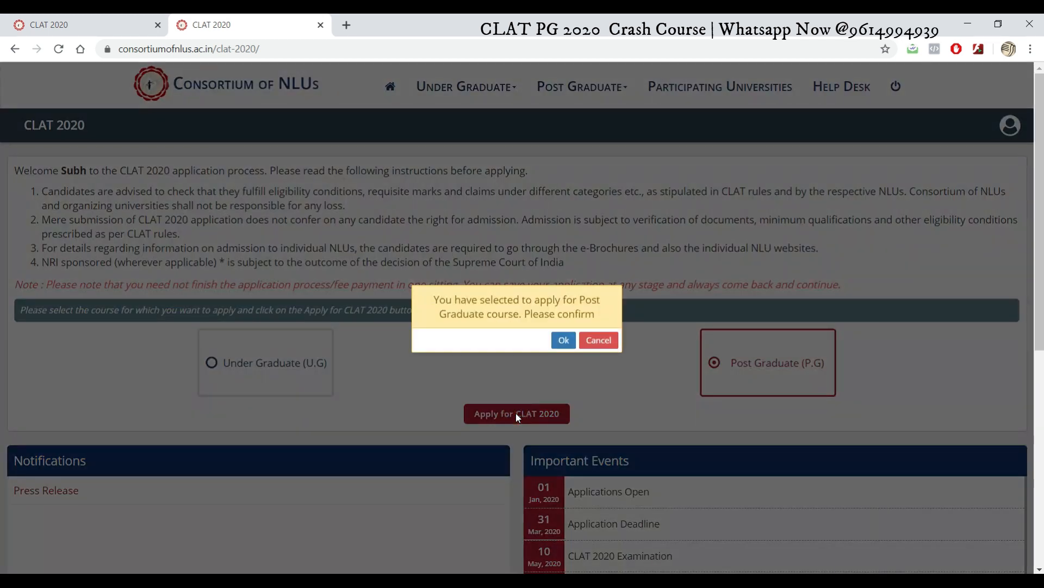
{"action": "left_click", "coordinate": [562, 341]}
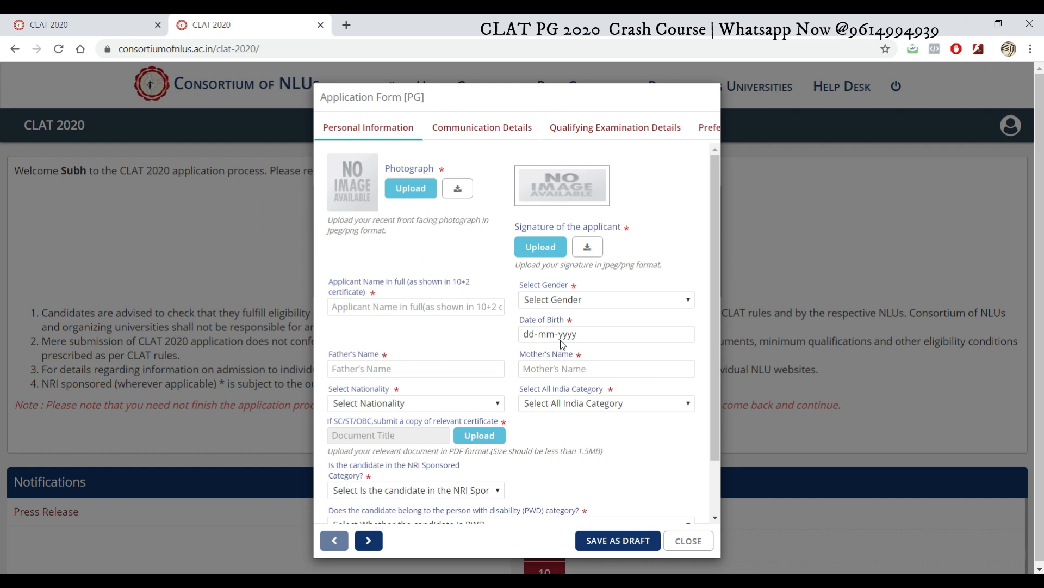
{"action": "left_click_drag", "start_coordinate": [712, 292], "coordinate": [709, 435]}
Step: Browse the Communication, Qualifying Examination, Preferences and Reservation sections of the PG form
{"action": "scroll", "coordinate": [710, 435], "scroll_direction": "up", "scroll_amount": 2}
{"action": "left_click", "coordinate": [490, 131]}
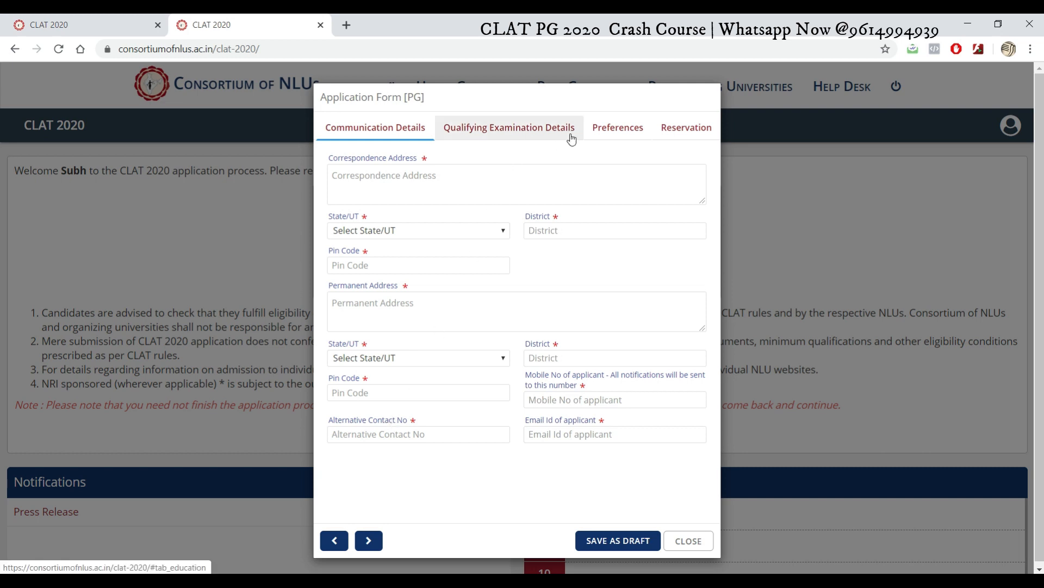
{"action": "left_click", "coordinate": [530, 136]}
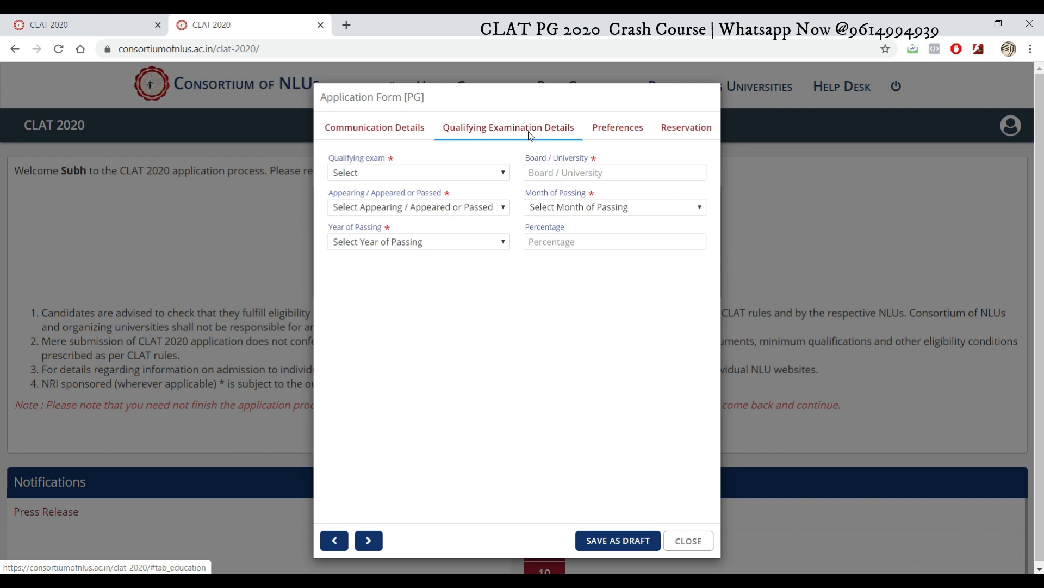
{"action": "left_click", "coordinate": [500, 172]}
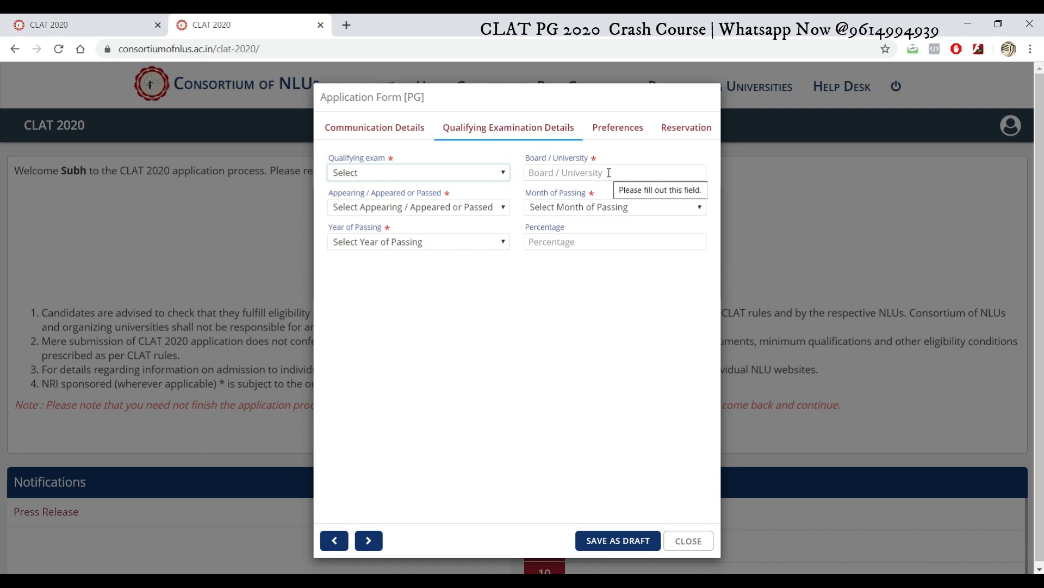
{"action": "left_click", "coordinate": [491, 208]}
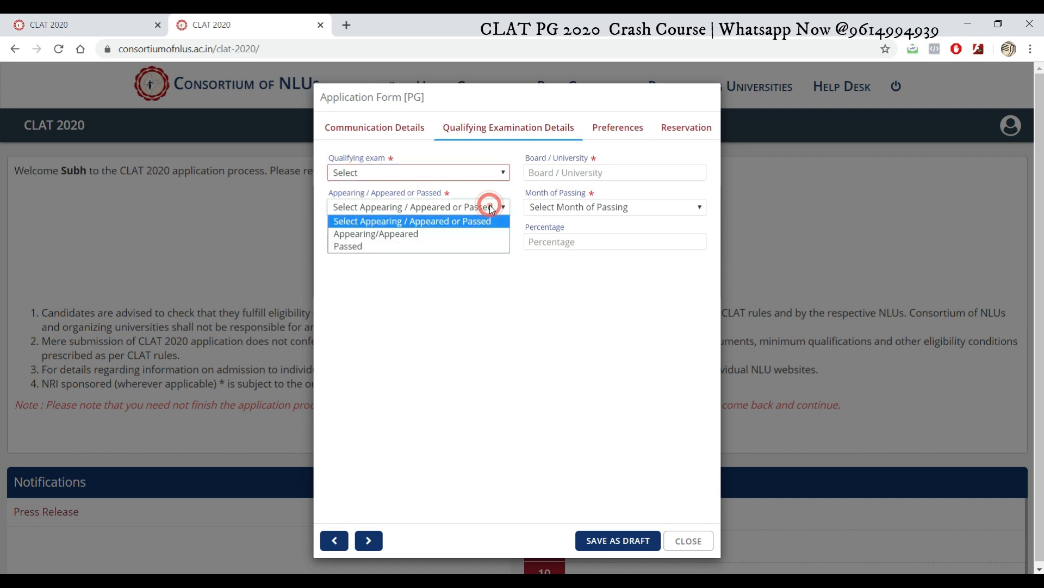
{"action": "left_click", "coordinate": [491, 208]}
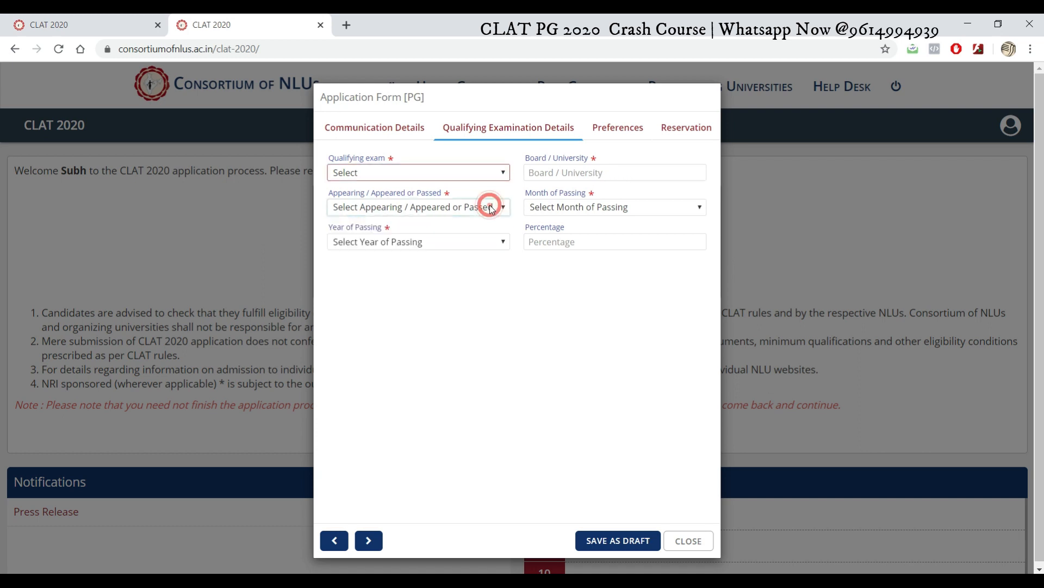
{"action": "left_click", "coordinate": [616, 132]}
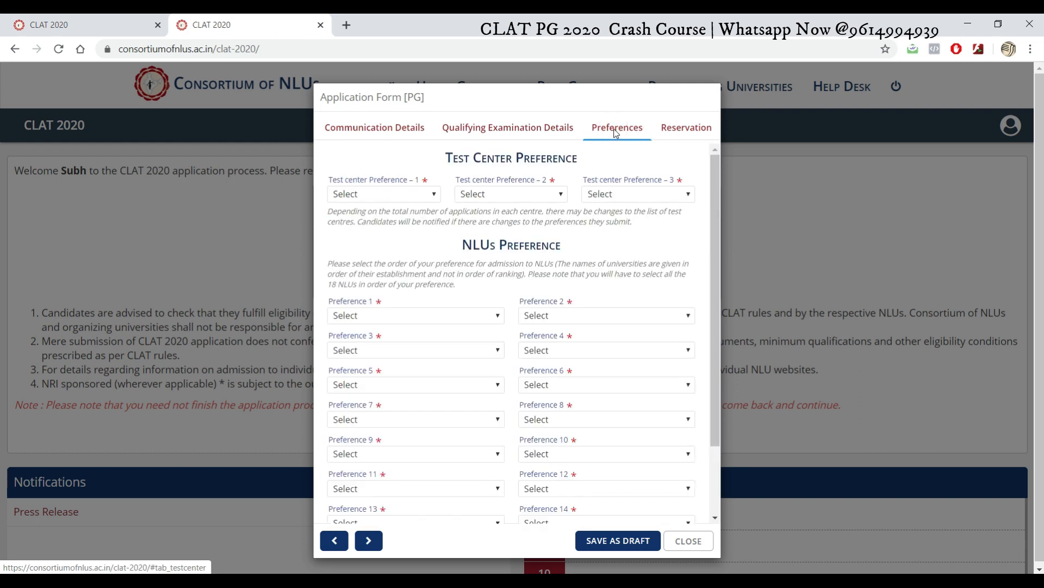
{"action": "left_click", "coordinate": [680, 134]}
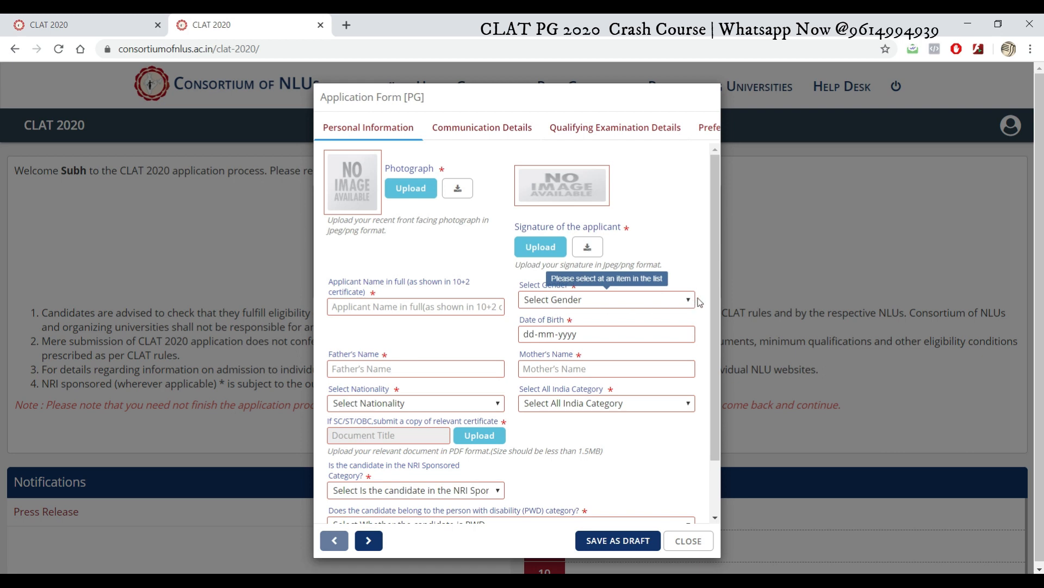
{"action": "left_click_drag", "start_coordinate": [715, 299], "coordinate": [708, 381]}
{"action": "scroll", "coordinate": [709, 381], "scroll_direction": "up", "scroll_amount": 2}
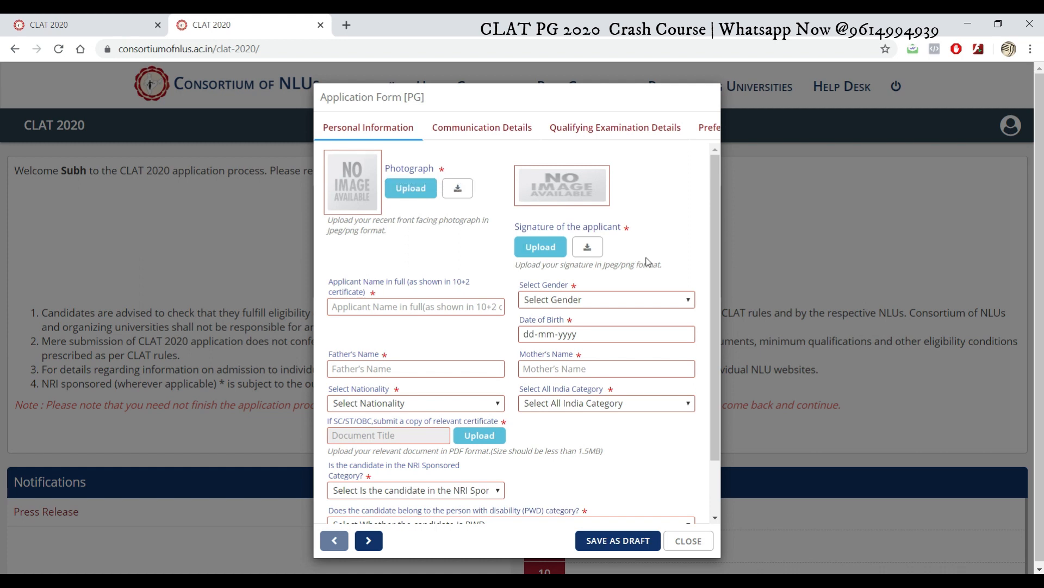
{"action": "left_click", "coordinate": [399, 305]}
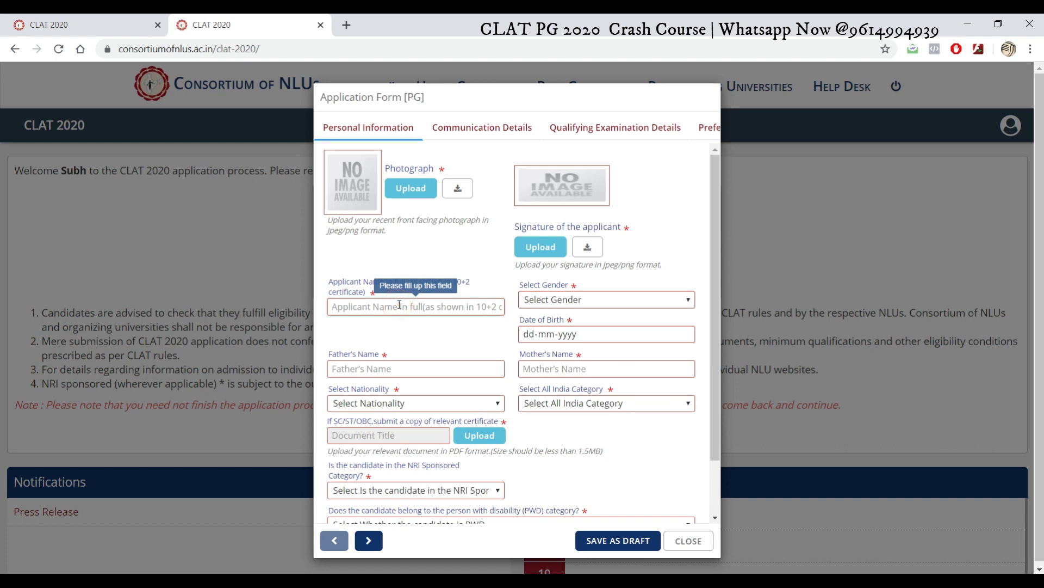
{"action": "type", "text": "john"}
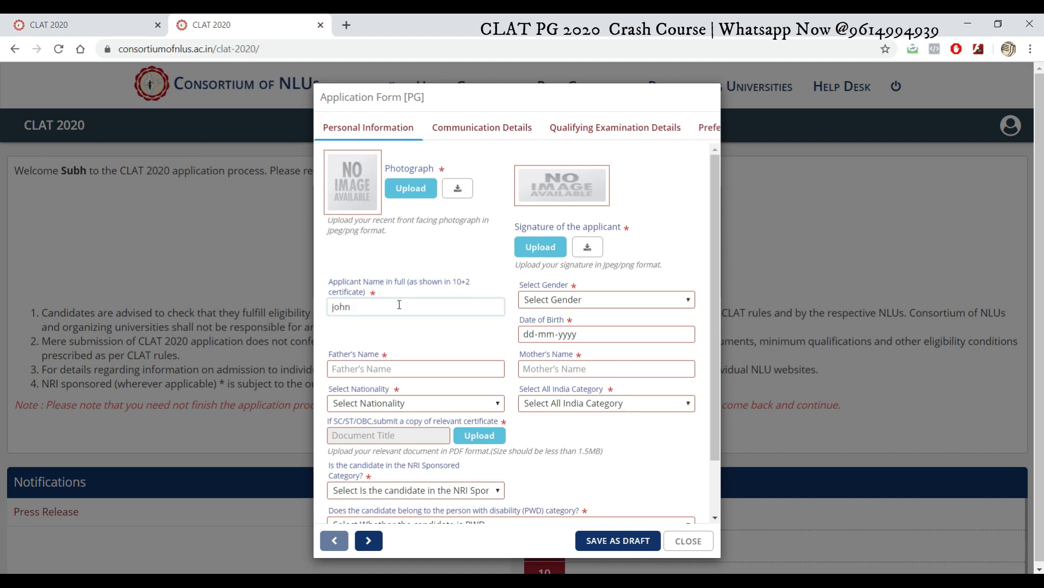
{"action": "key", "text": "BackSpace"}
{"action": "key", "text": "BackSpace"}
{"action": "key", "text": "BackSpace"}
{"action": "key", "text": "BackSpace"}
{"action": "type", "text": "joh"}
{"action": "type", "text": "n"}
{"action": "type", "text": "J"}
{"action": "left_click", "coordinate": [418, 309]}
{"action": "type", "text": "Smith"}
{"action": "left_click", "coordinate": [606, 299]}
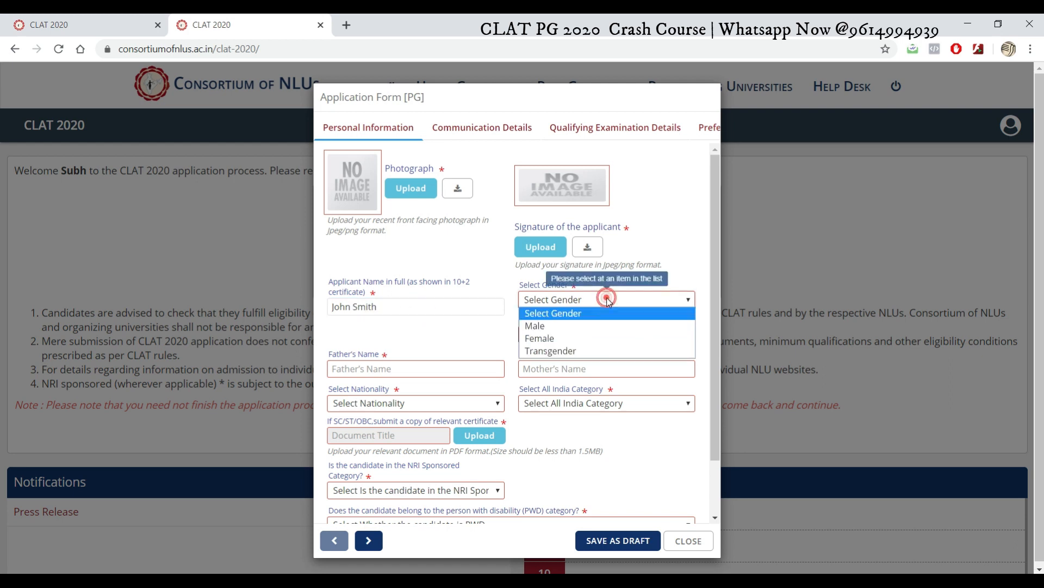
{"action": "left_click", "coordinate": [585, 325]}
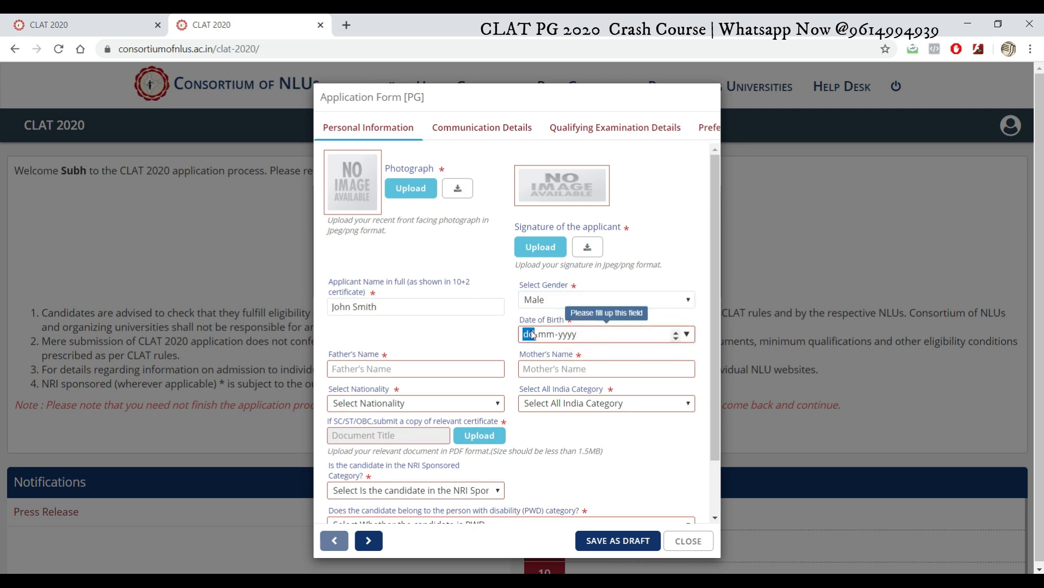
{"action": "type", "text": "15-01-1990"}
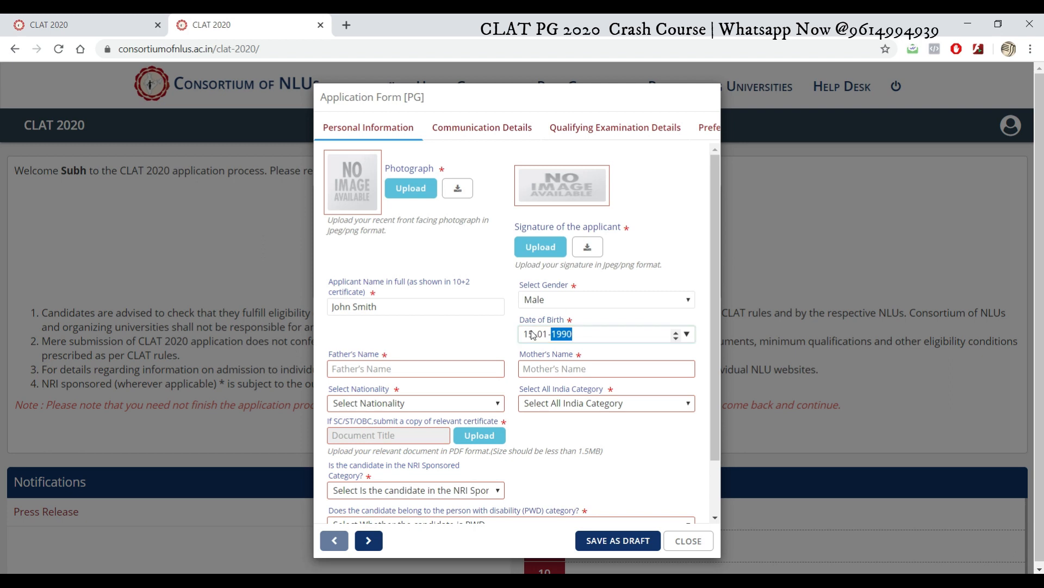
Step: Enter the father's and mother's names
{"action": "left_click", "coordinate": [394, 371]}
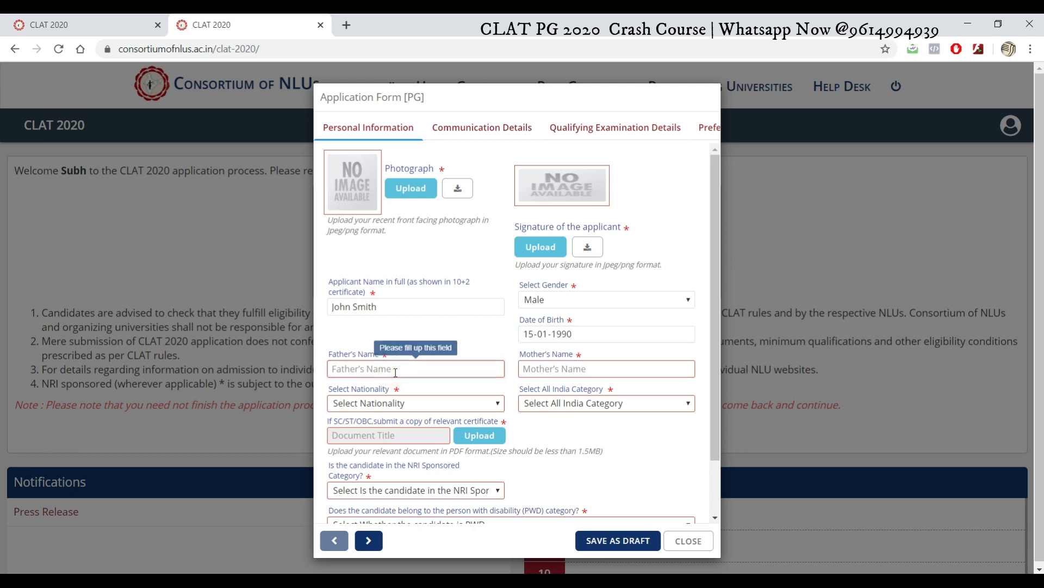
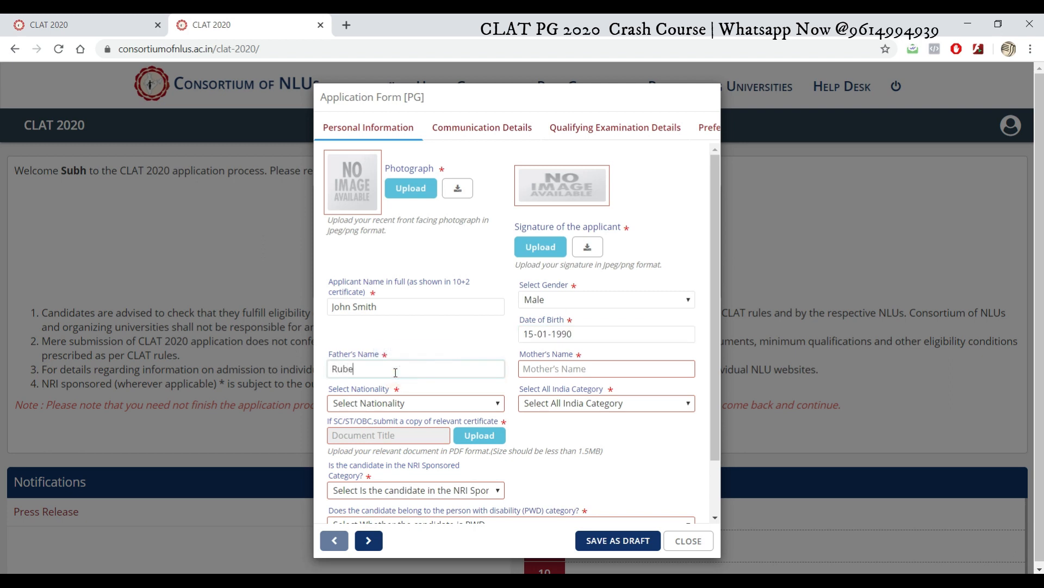
{"action": "left_click", "coordinate": [601, 373]}
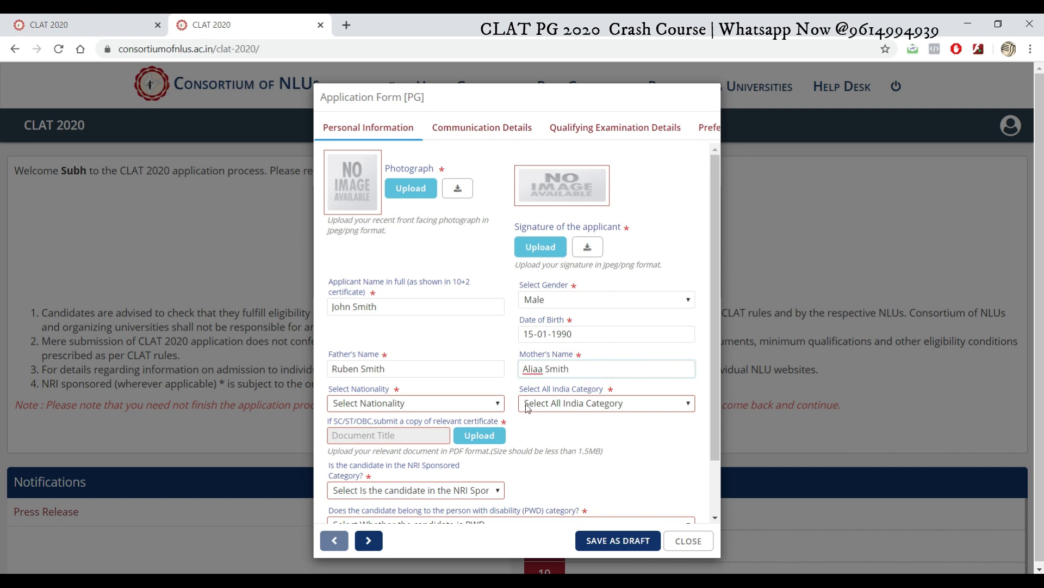
Step: Set nationality to Indian and All India Category to General
{"action": "left_click", "coordinate": [479, 402]}
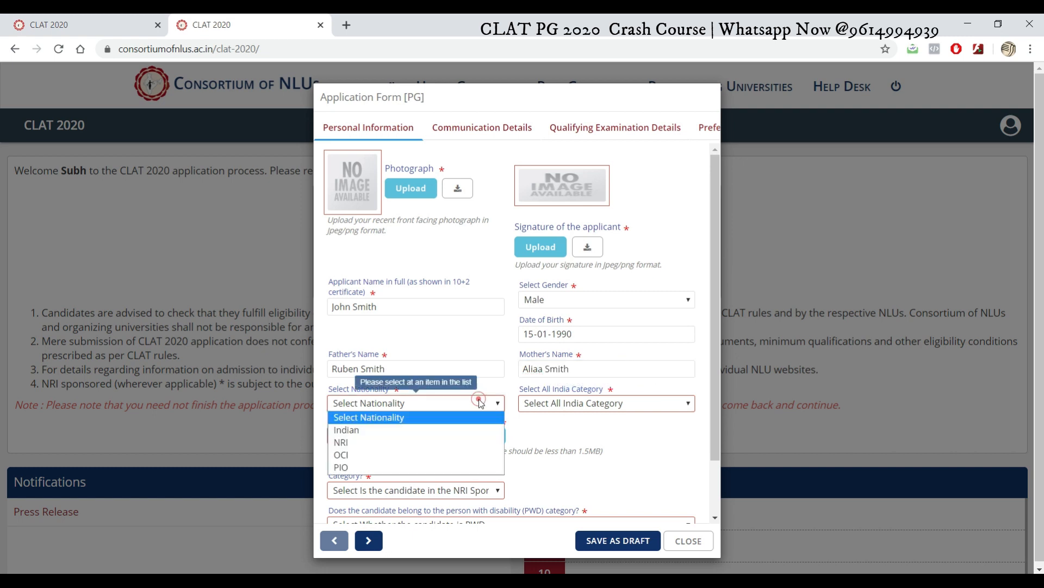
{"action": "left_click", "coordinate": [459, 432]}
{"action": "left_click", "coordinate": [610, 403]}
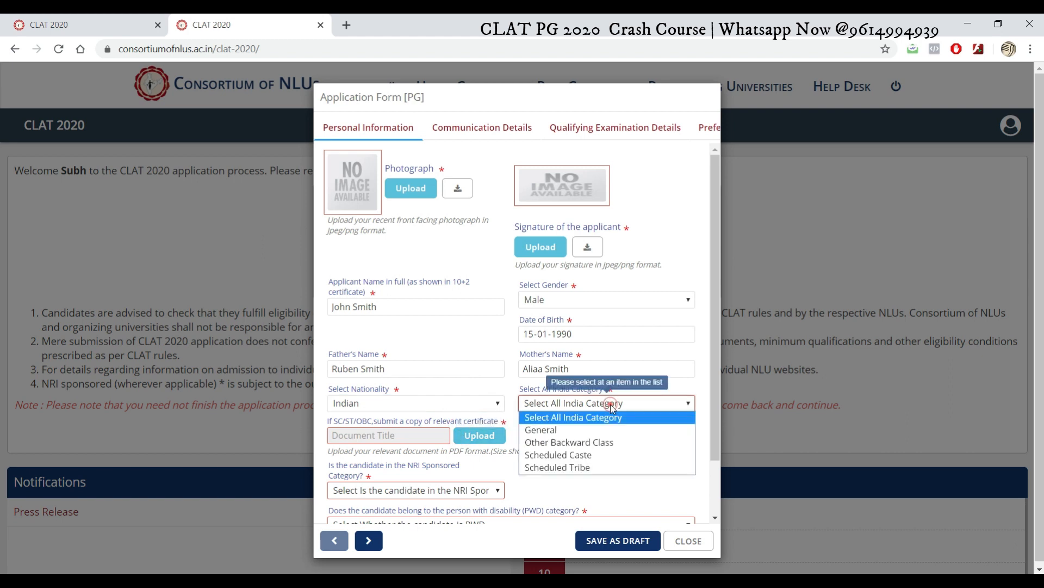
{"action": "left_click", "coordinate": [601, 435]}
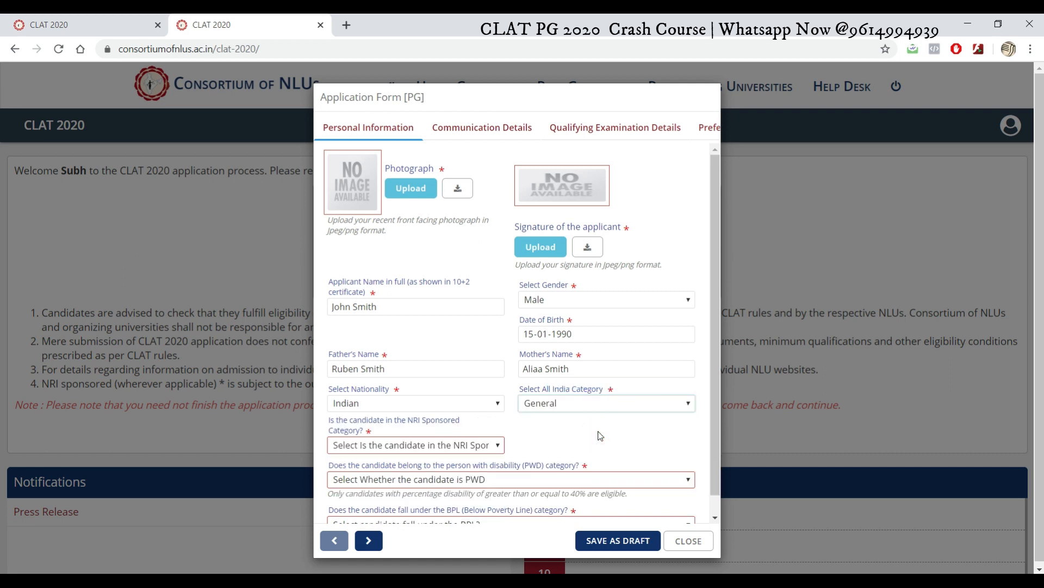
Step: Answer No for NRI Sponsored, PWD and BPL
{"action": "left_click", "coordinate": [496, 445]}
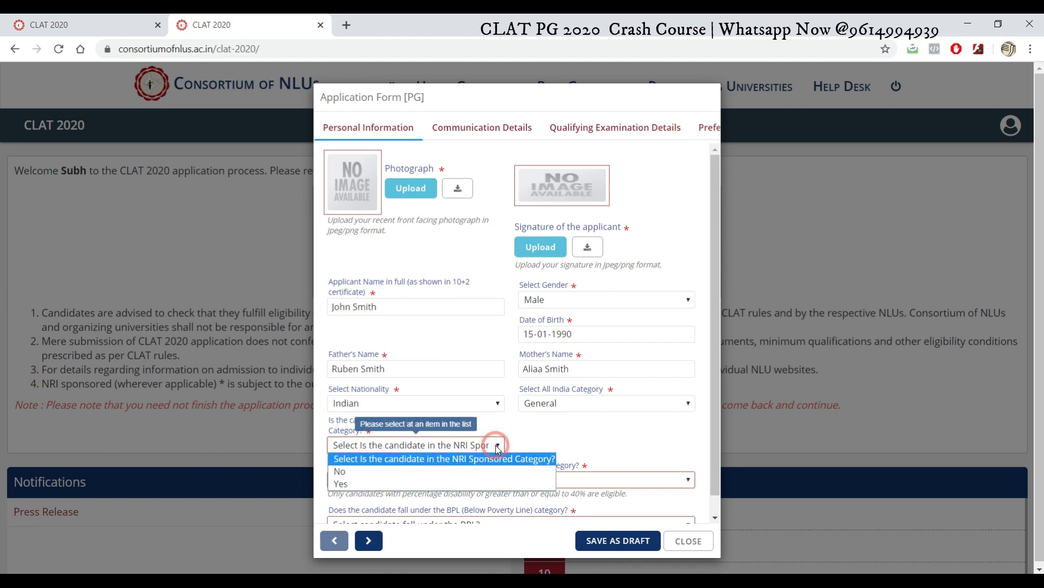
{"action": "left_click", "coordinate": [484, 471]}
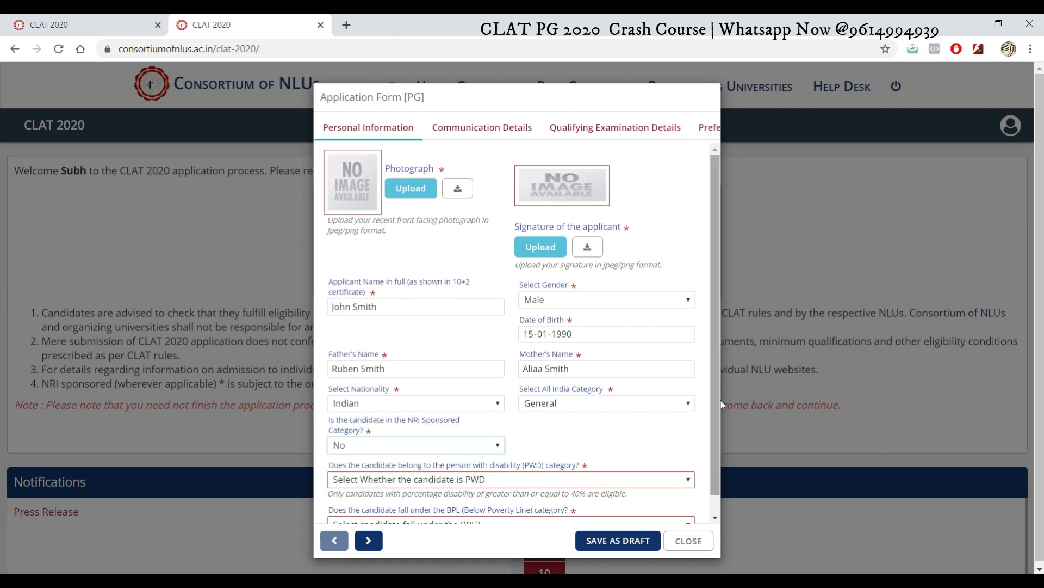
{"action": "left_click_drag", "start_coordinate": [718, 401], "coordinate": [712, 432]}
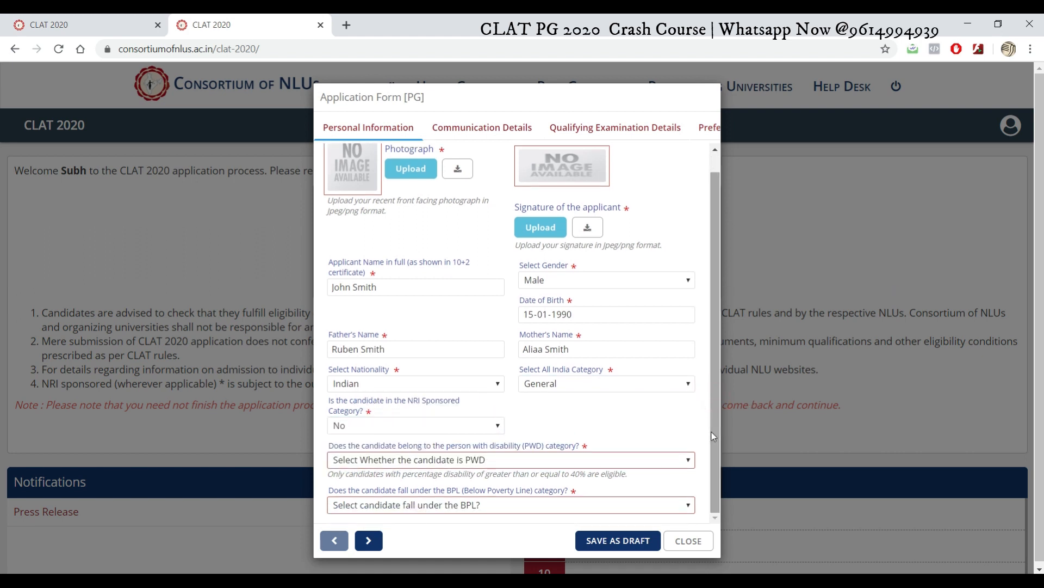
{"action": "left_click", "coordinate": [511, 459]}
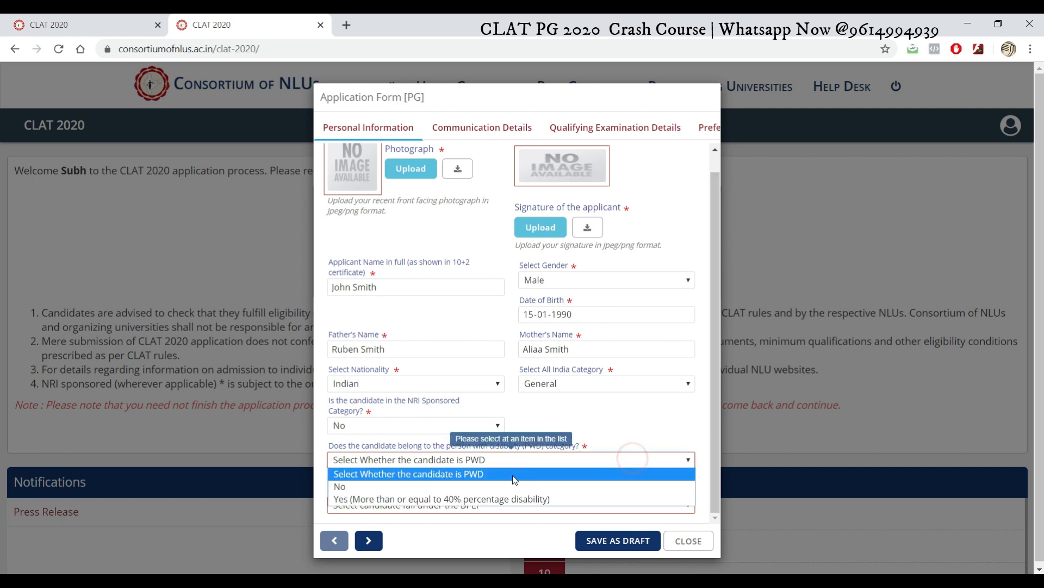
{"action": "left_click", "coordinate": [514, 486]}
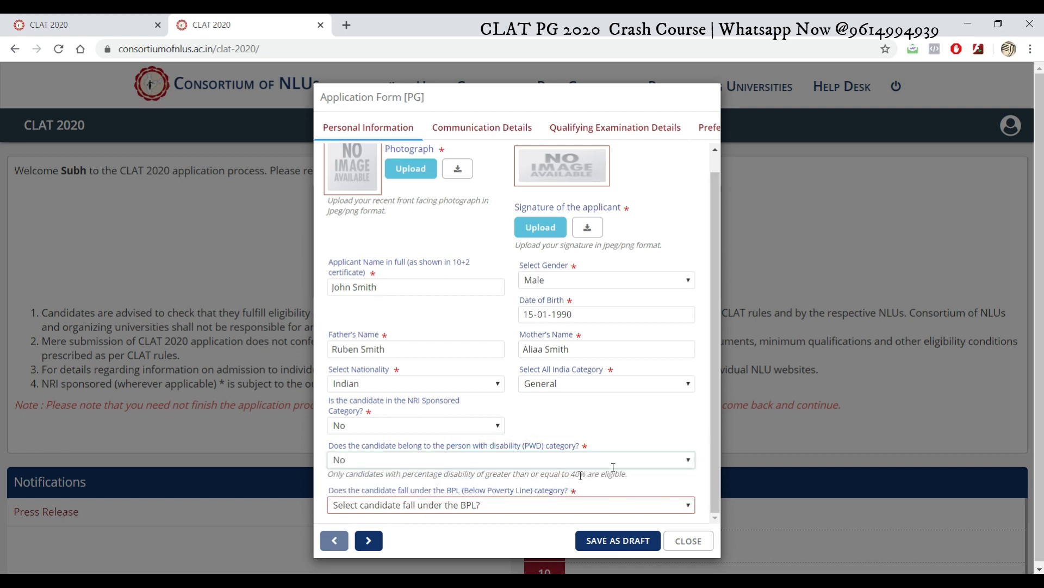
{"action": "left_click", "coordinate": [514, 504]}
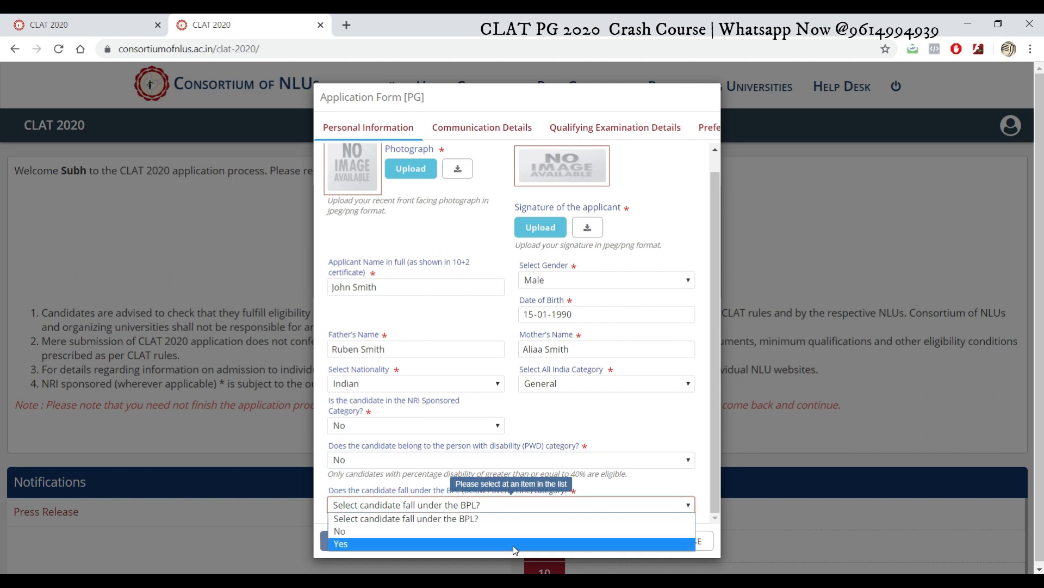
{"action": "left_click", "coordinate": [513, 531]}
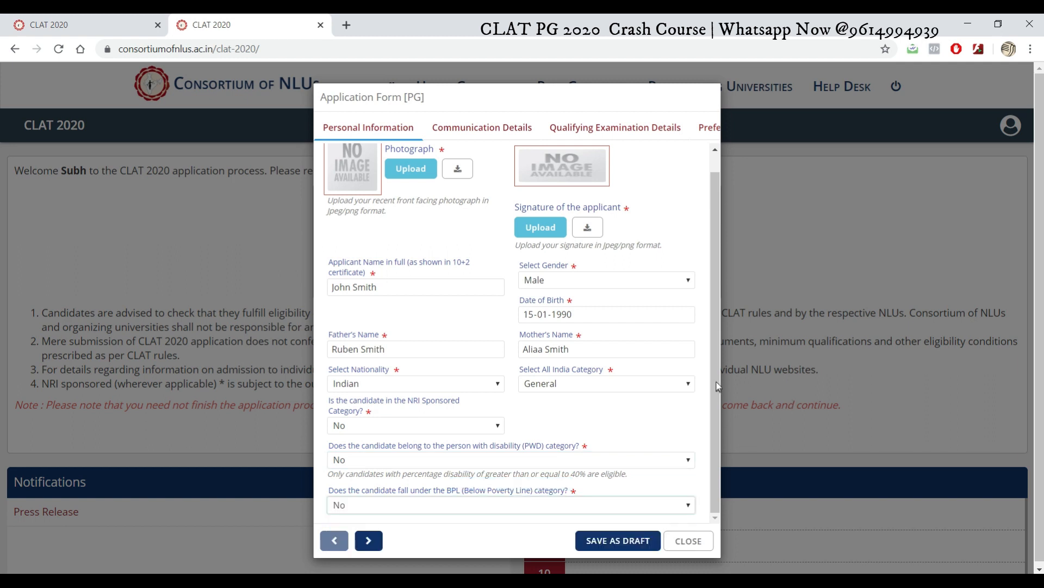
{"action": "left_click_drag", "start_coordinate": [715, 379], "coordinate": [713, 299]}
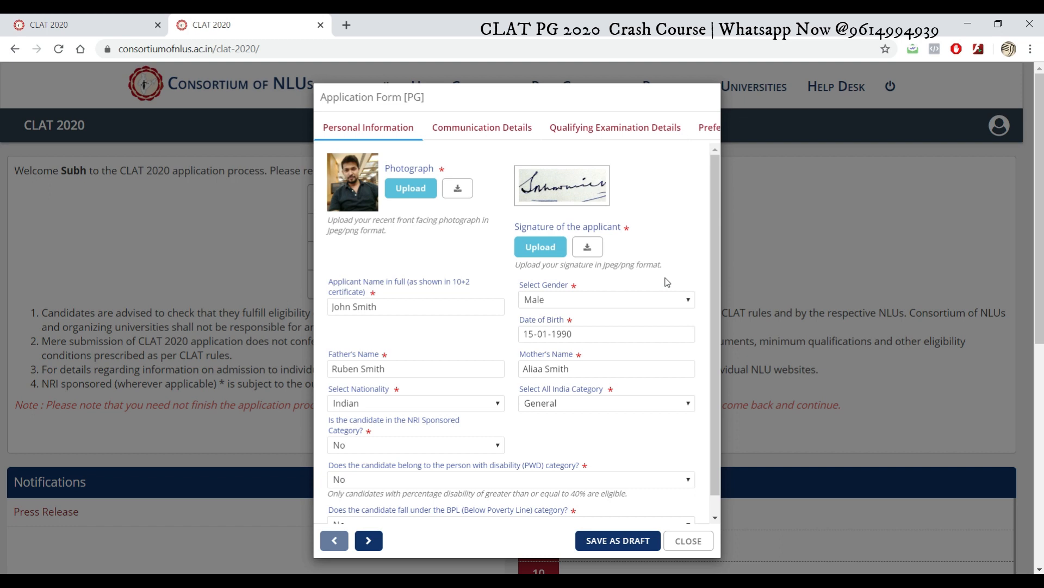
Step: Review the Personal Information section and move on to Communication Details
{"action": "scroll", "coordinate": [709, 386], "scroll_direction": "down", "scroll_amount": 1}
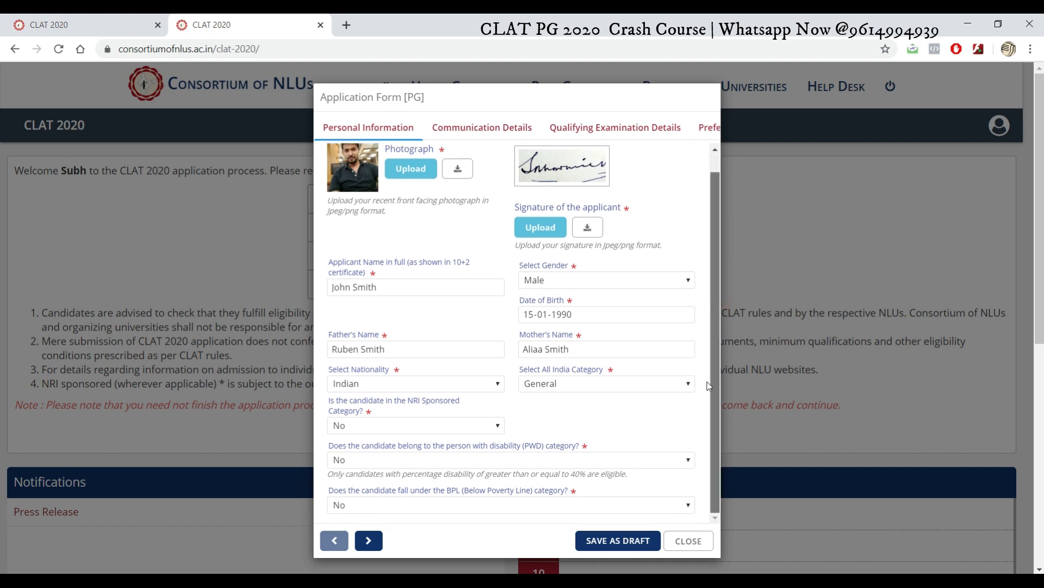
{"action": "scroll", "coordinate": [718, 238], "scroll_direction": "up", "scroll_amount": 1}
{"action": "scroll", "coordinate": [709, 335], "scroll_direction": "down", "scroll_amount": 1}
{"action": "left_click", "coordinate": [370, 543]}
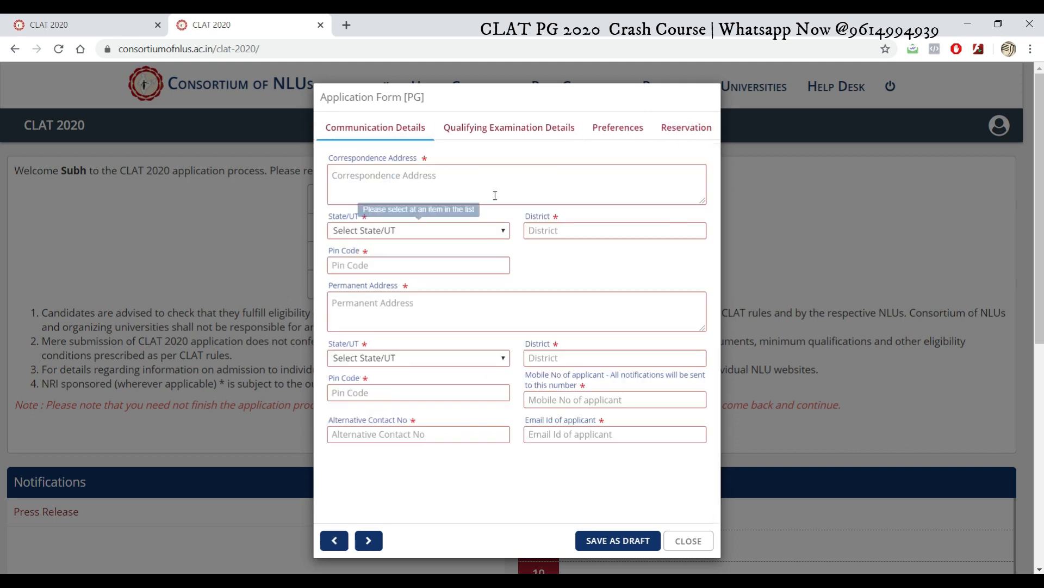
Step: Enter the correspondence address with state West Bengal, district Kolkata and its pin code
{"action": "left_click", "coordinate": [503, 180]}
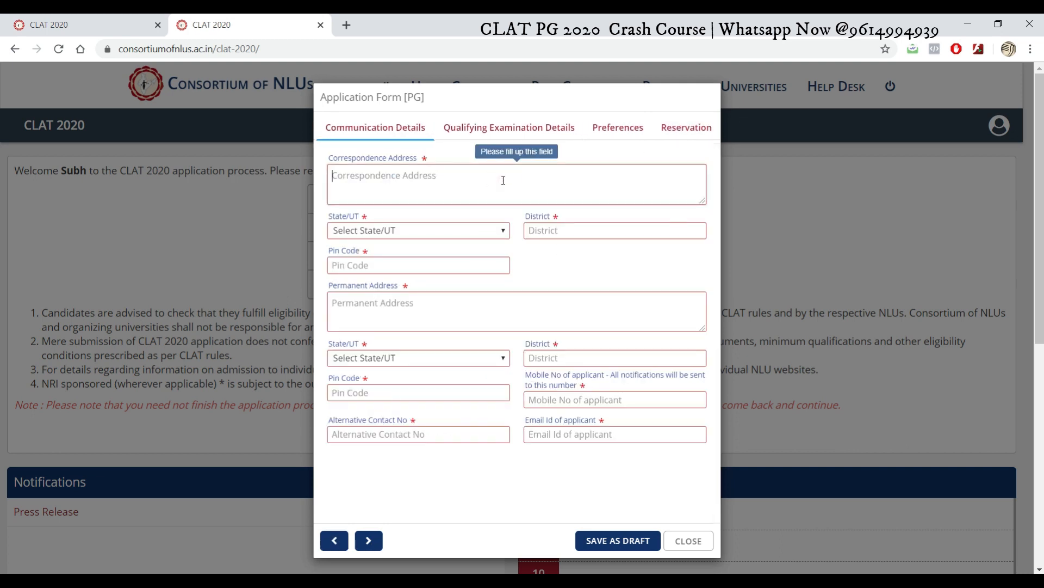
{"action": "type", "text": "Kolkata,"}
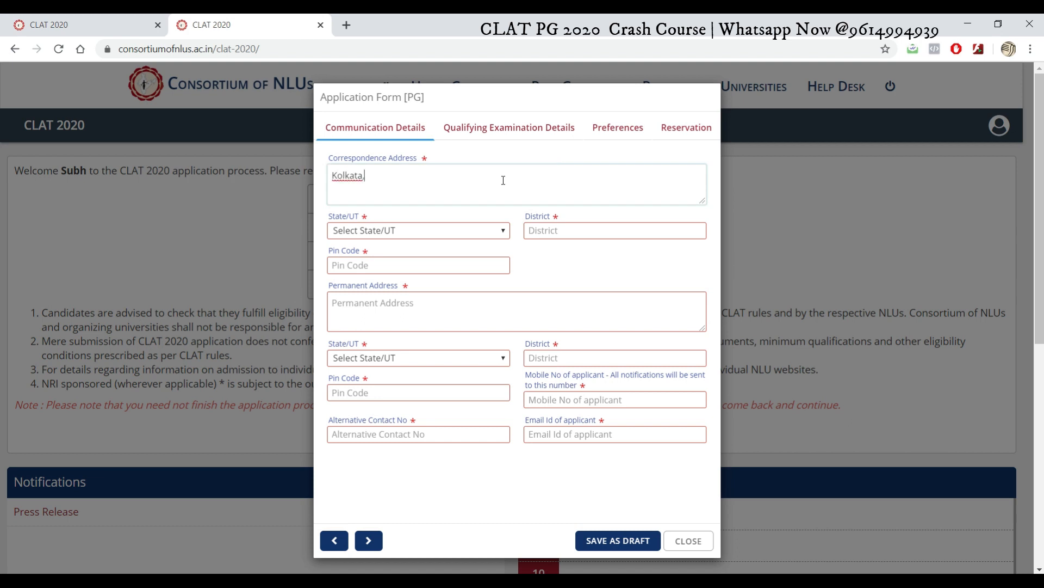
{"action": "type", "text": " West Bengal"}
{"action": "left_click", "coordinate": [474, 230]}
{"action": "left_click_drag", "start_coordinate": [501, 286], "coordinate": [506, 440]}
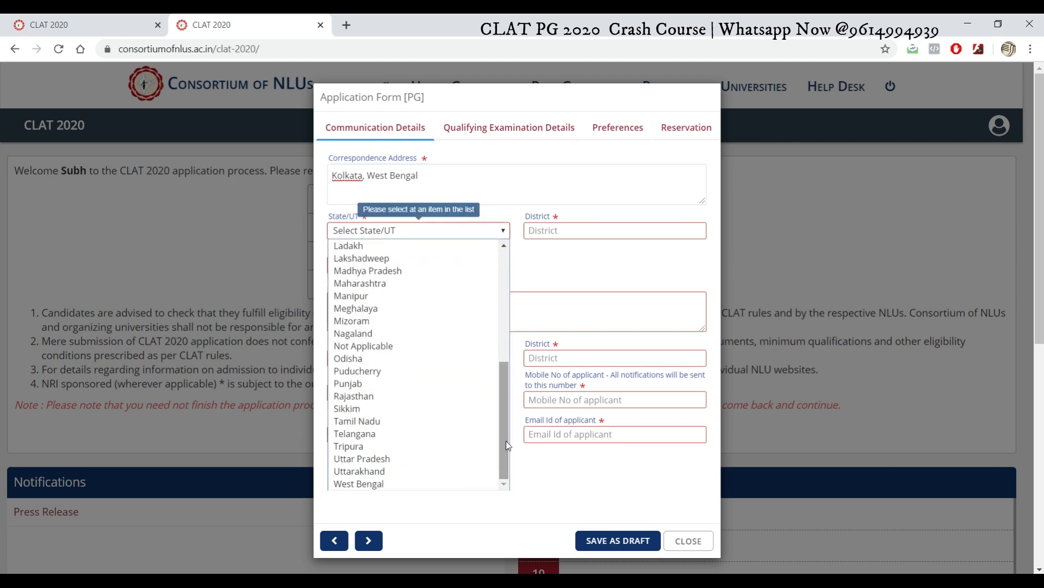
{"action": "left_click", "coordinate": [427, 488]}
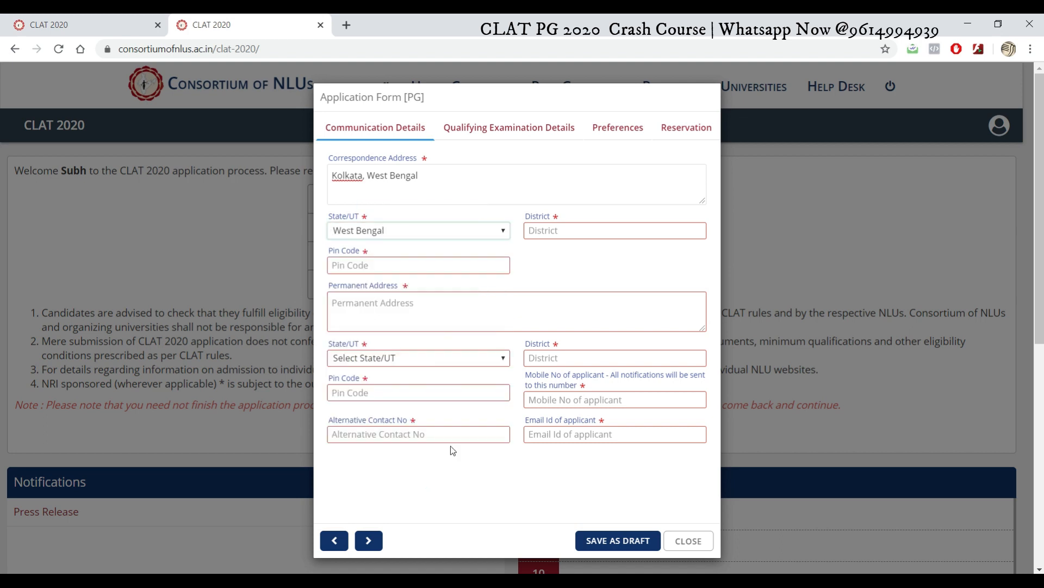
{"action": "left_click", "coordinate": [595, 230]}
{"action": "type", "text": "Kolkata"}
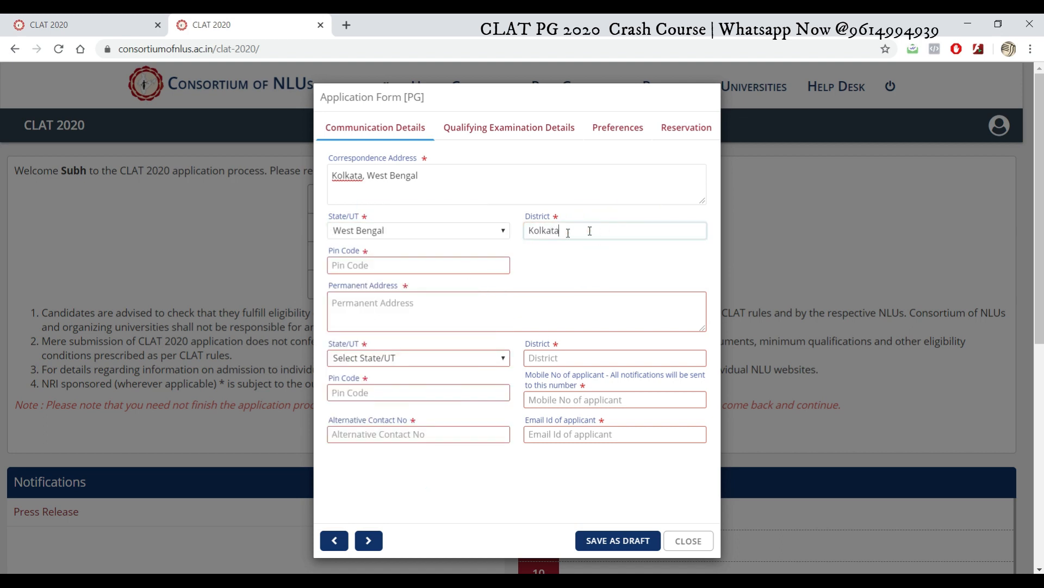
{"action": "left_click", "coordinate": [446, 262]}
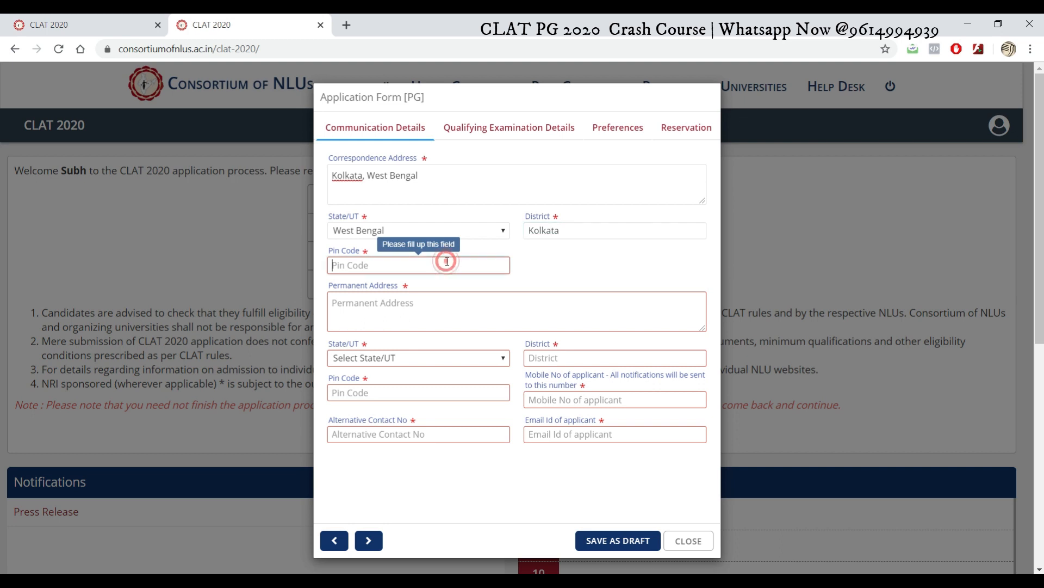
{"action": "type", "text": "700001"}
{"action": "left_click", "coordinate": [439, 314]}
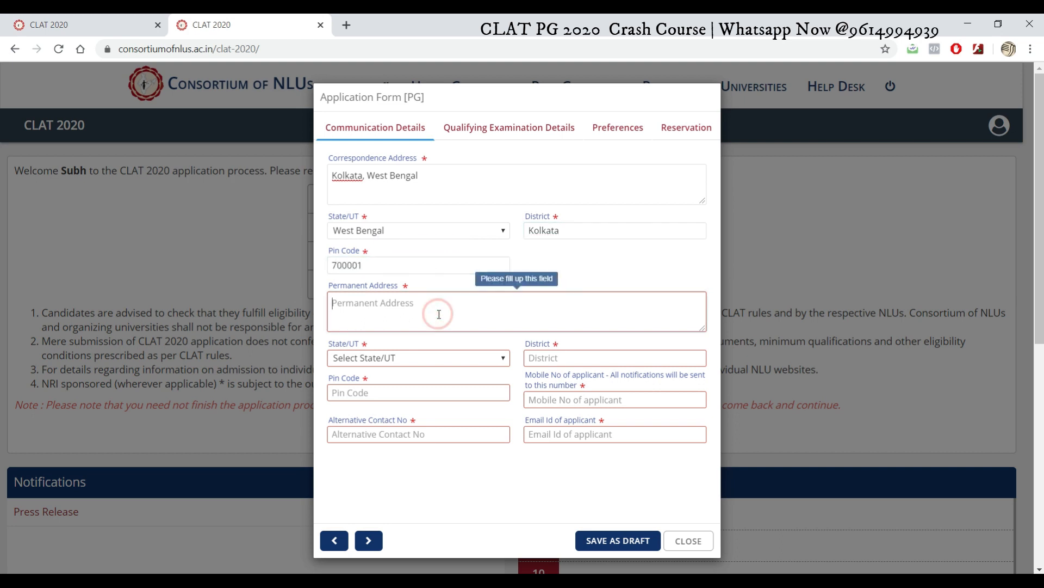
Step: Enter the permanent address with state West Bengal, district Kolkata and its pin code
{"action": "type", "text": "K"}
{"action": "key", "text": "BackSpace"}
{"action": "type", "text": "Kiolka"}
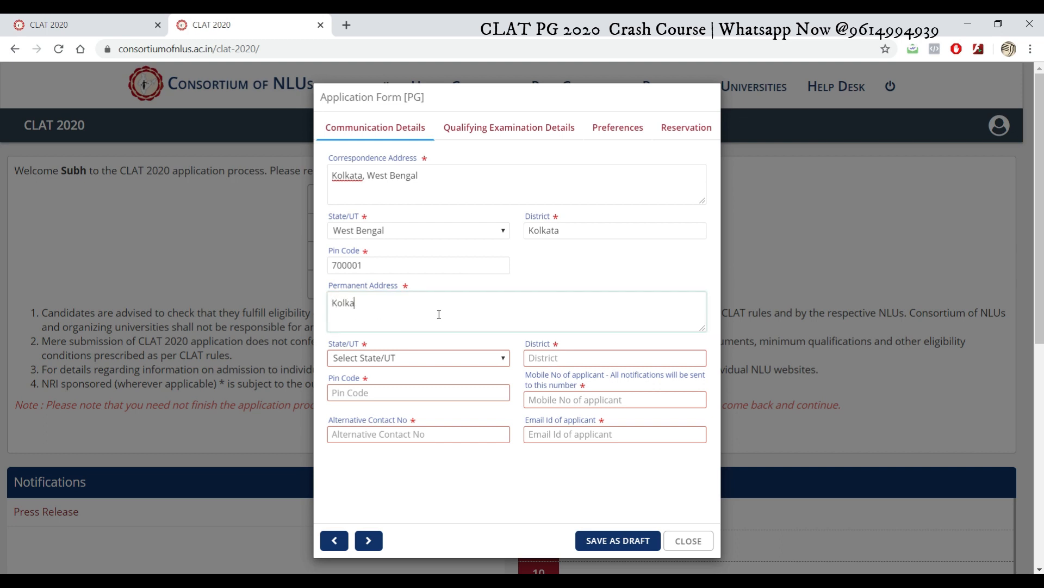
{"action": "type", "text": "ta, West Be"}
{"action": "key", "text": "BackSpace"}
{"action": "type", "text": "engal"}
{"action": "left_click", "coordinate": [430, 356]}
{"action": "scroll", "coordinate": [445, 348], "scroll_direction": "down", "scroll_amount": 5}
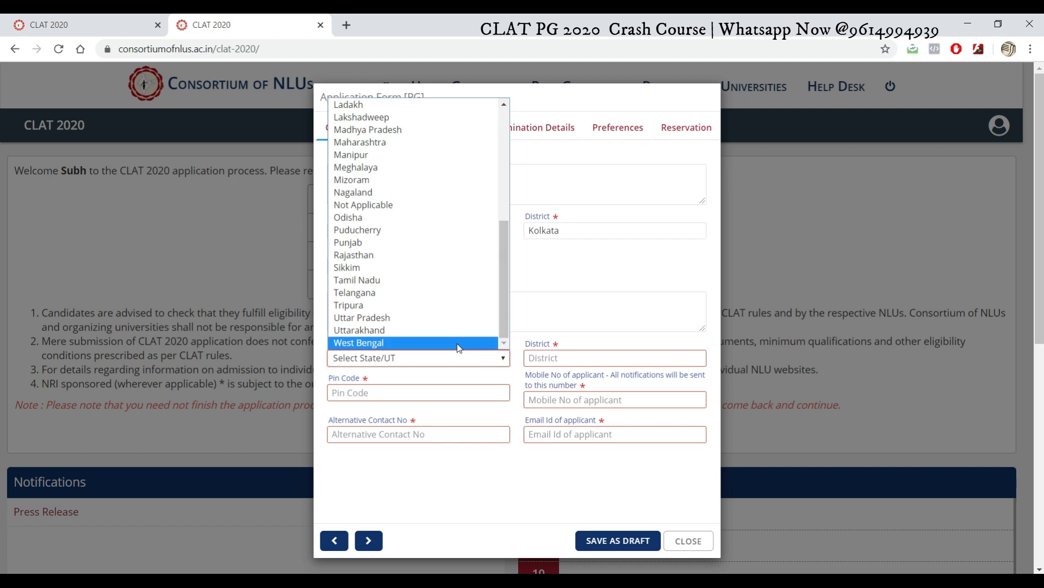
{"action": "left_click", "coordinate": [457, 344]}
{"action": "left_click", "coordinate": [627, 361]}
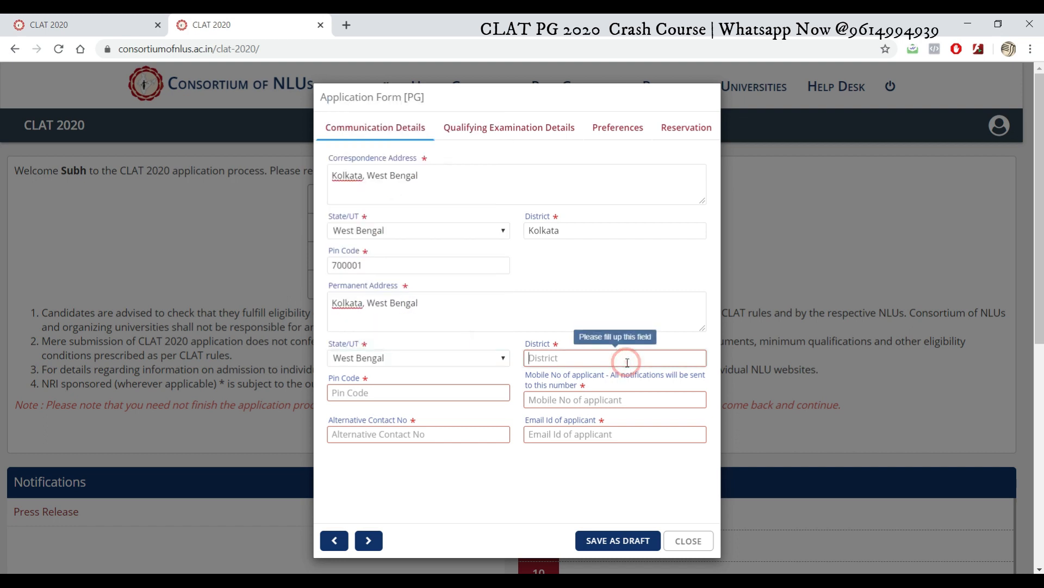
{"action": "type", "text": "Kolkata"}
{"action": "left_click", "coordinate": [450, 396]}
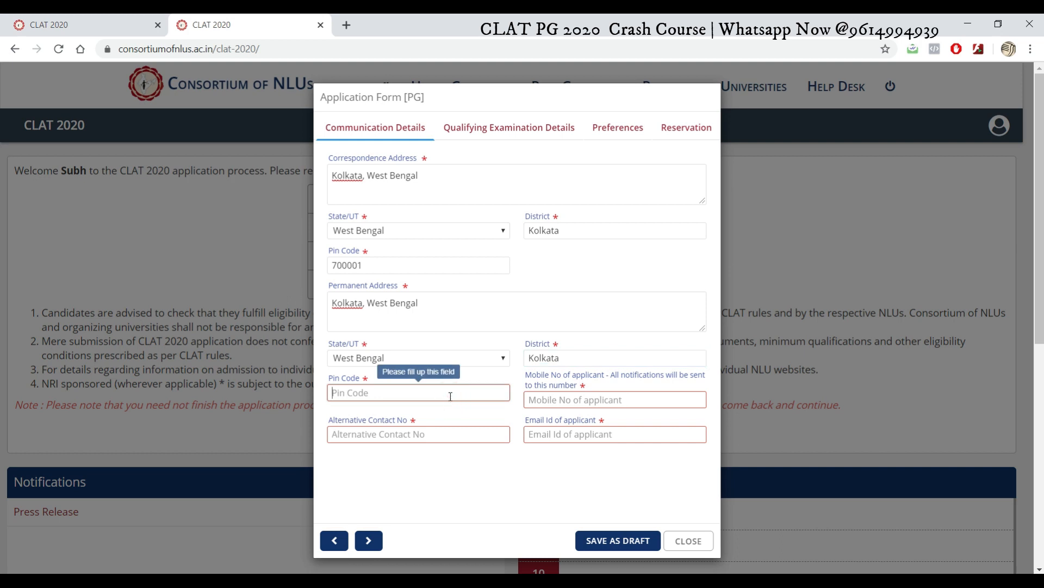
{"action": "type", "text": "70000"}
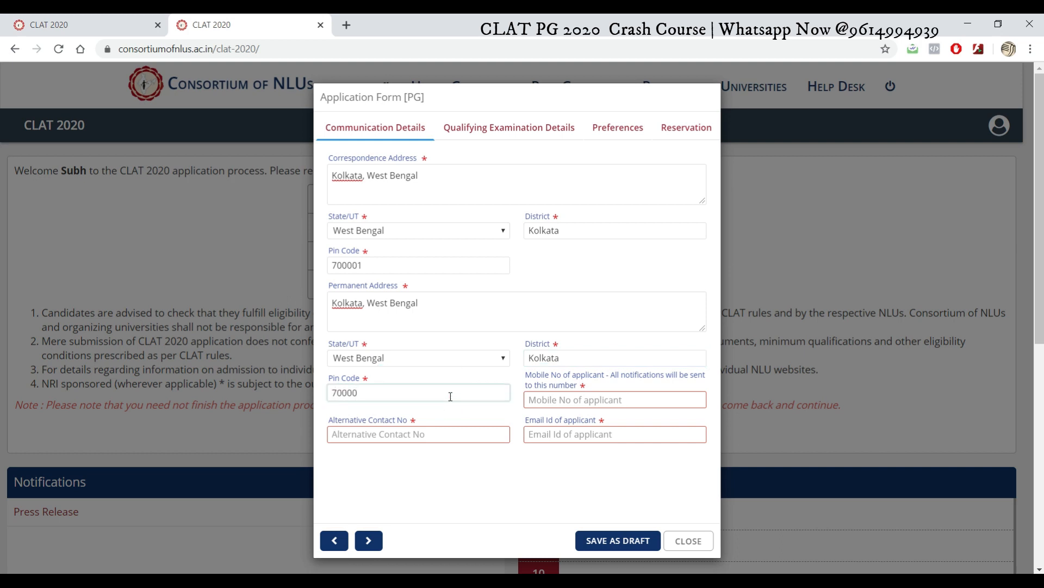
{"action": "type", "text": "01"}
Step: Fill in the applicant's mobile number, alternative contact number and e-mail address
{"action": "left_click", "coordinate": [632, 401]}
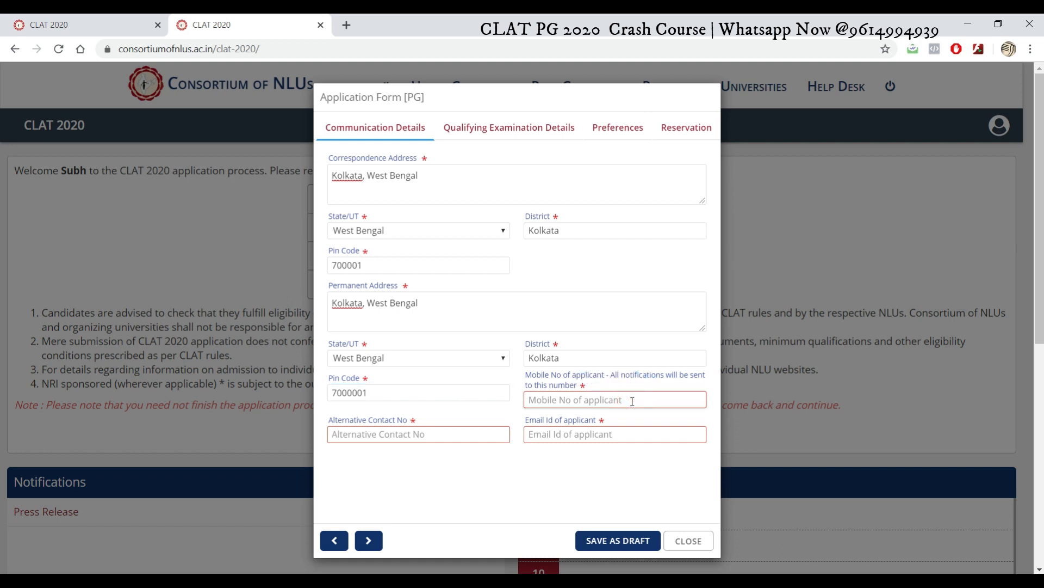
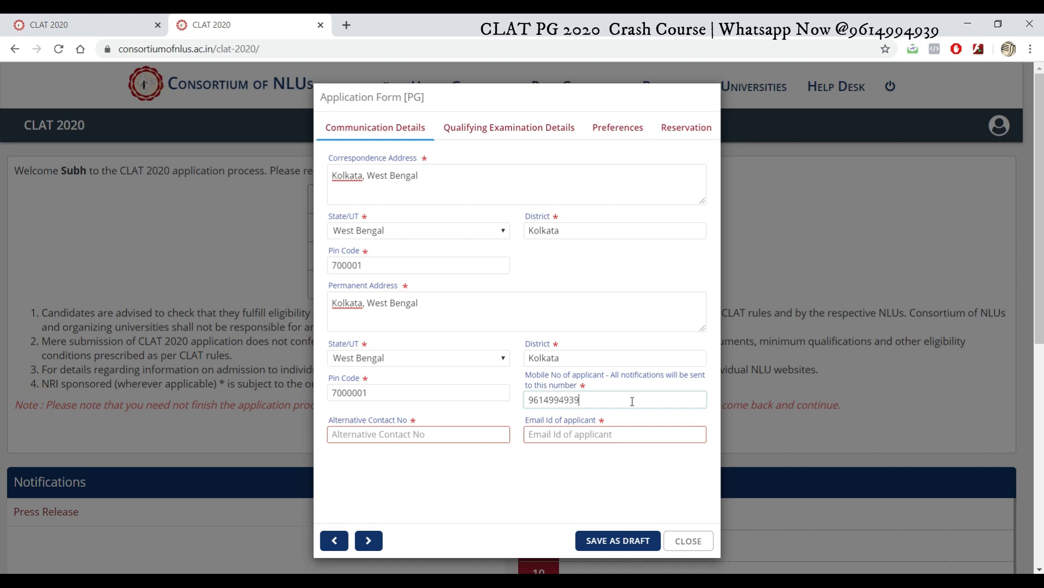
{"action": "left_click", "coordinate": [474, 436]}
{"action": "left_click", "coordinate": [592, 438]}
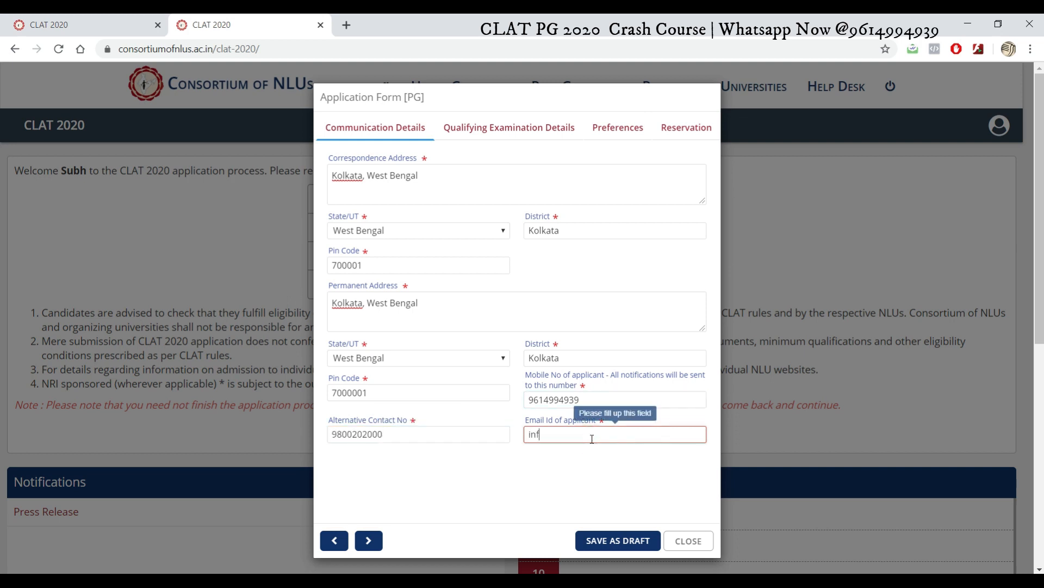
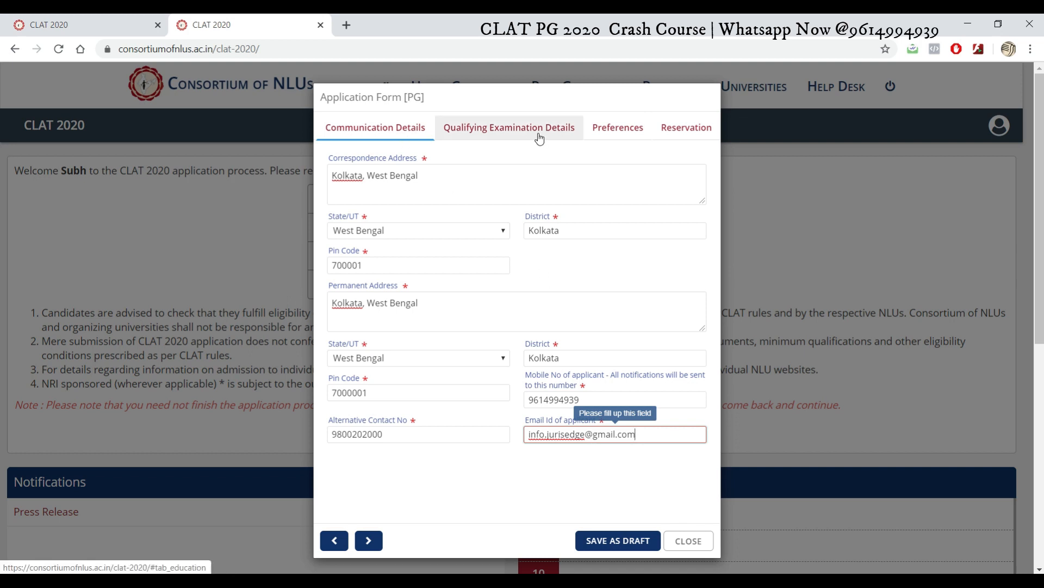
Step: Choose 5 Year LL.B. (Hons.) as the qualifying exam with board NLUSEEN
{"action": "left_click", "coordinate": [368, 540]}
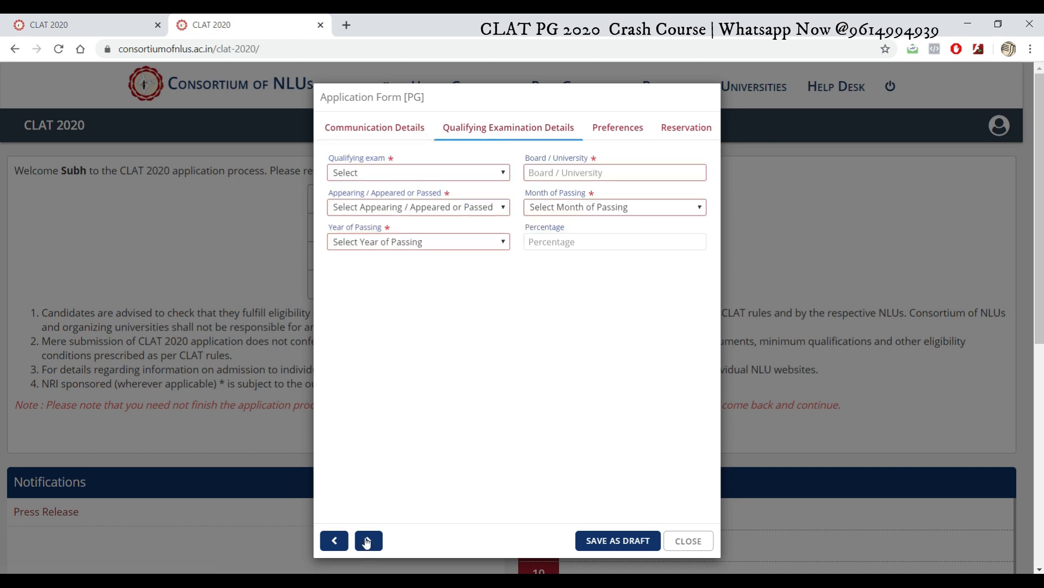
{"action": "left_click", "coordinate": [502, 173]}
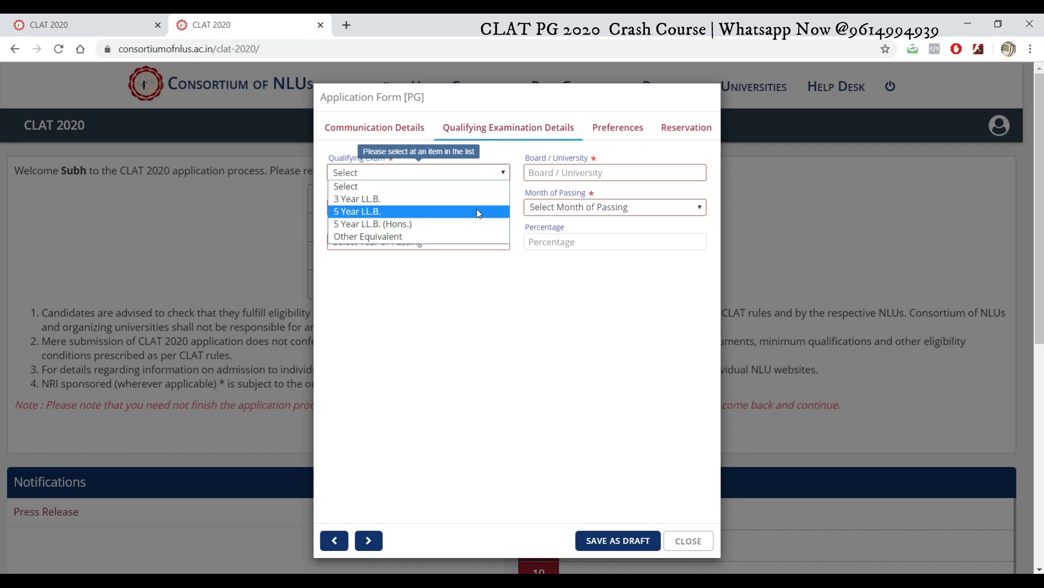
{"action": "left_click", "coordinate": [477, 224]}
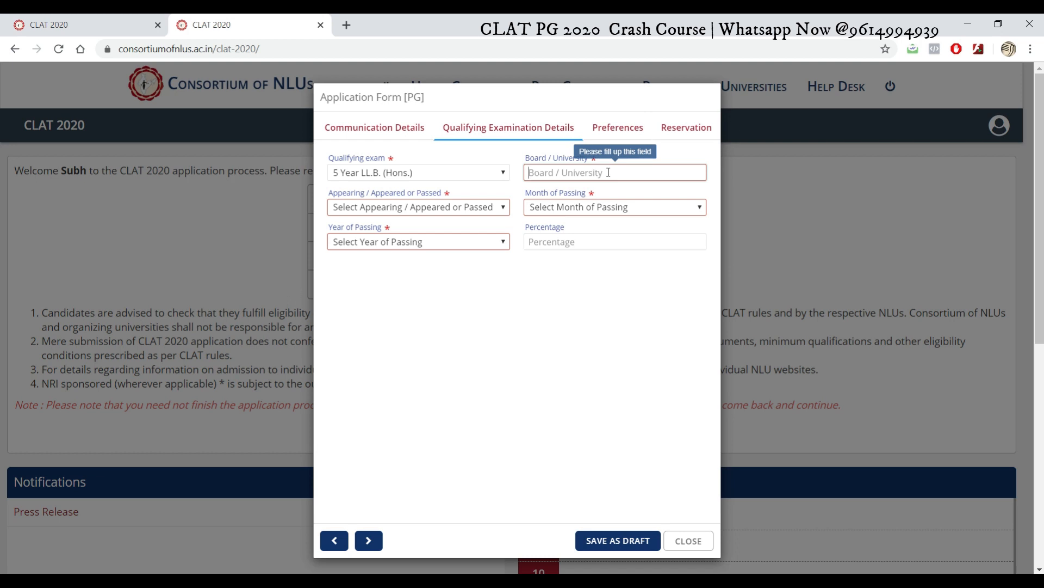
{"action": "type", "text": "NLUSEEN"}
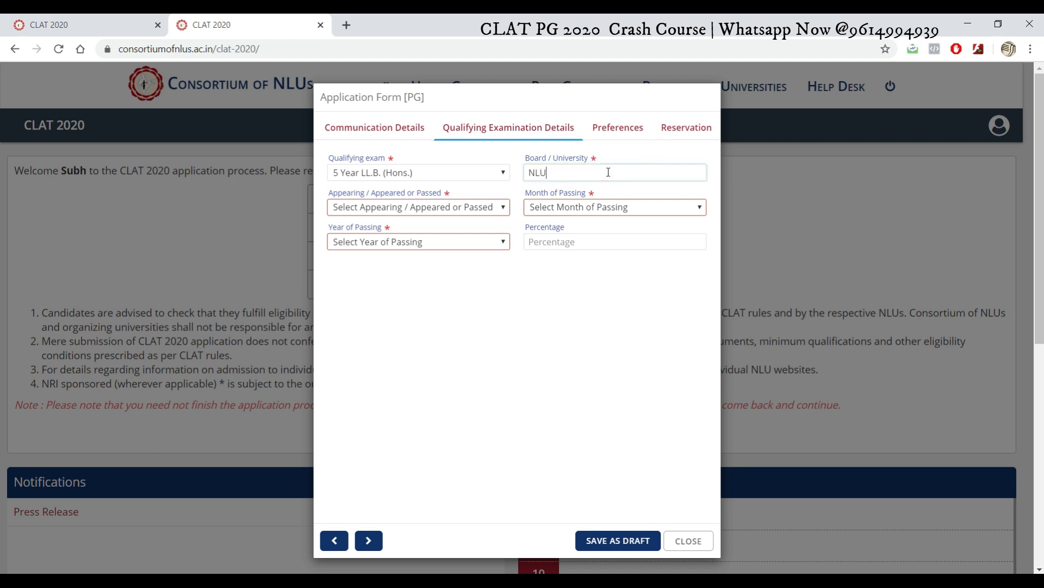
{"action": "left_click", "coordinate": [500, 209]}
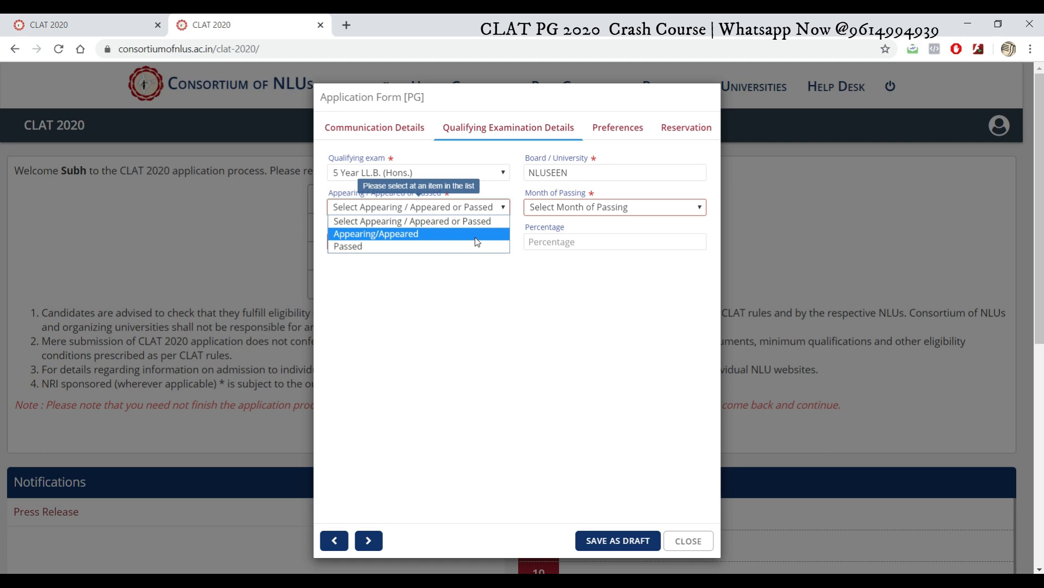
Step: Set the exam status to Appearing/Appeared after briefly trying Passed
{"action": "left_click", "coordinate": [475, 238]}
{"action": "left_click", "coordinate": [493, 208]}
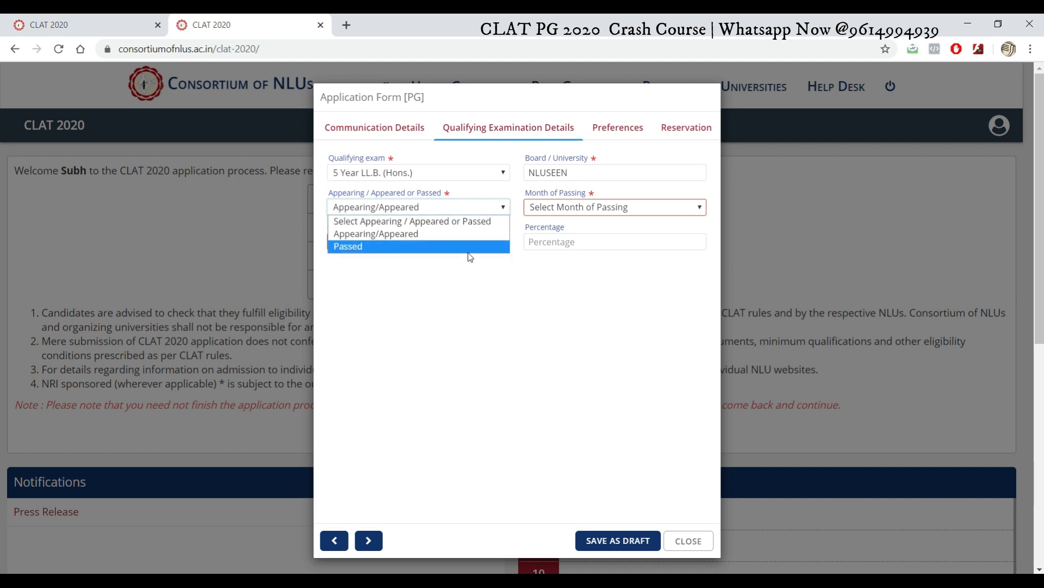
{"action": "left_click", "coordinate": [466, 248]}
{"action": "left_click", "coordinate": [618, 209]}
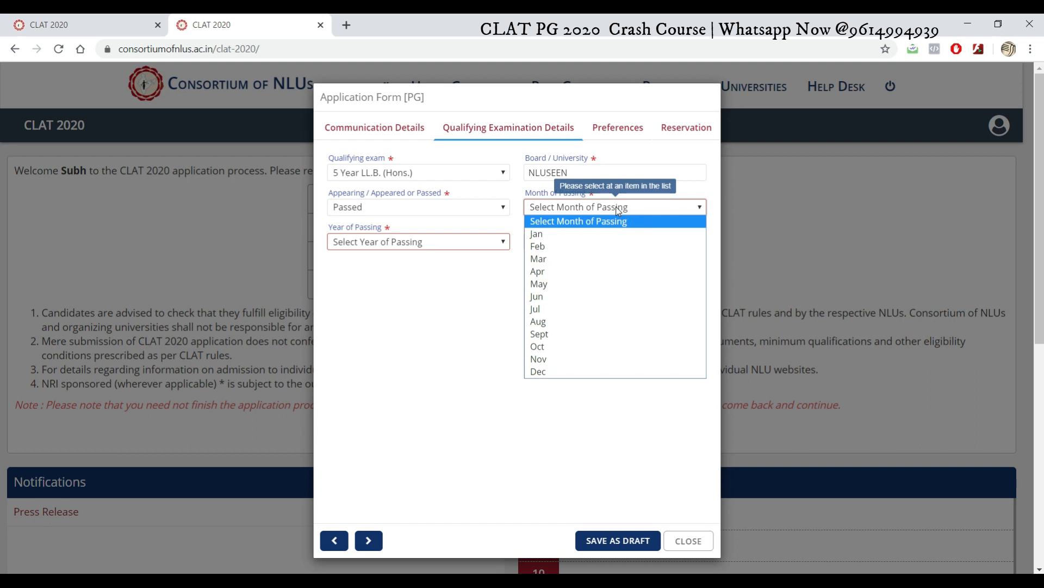
{"action": "left_click", "coordinate": [436, 212]}
{"action": "left_click", "coordinate": [420, 232]}
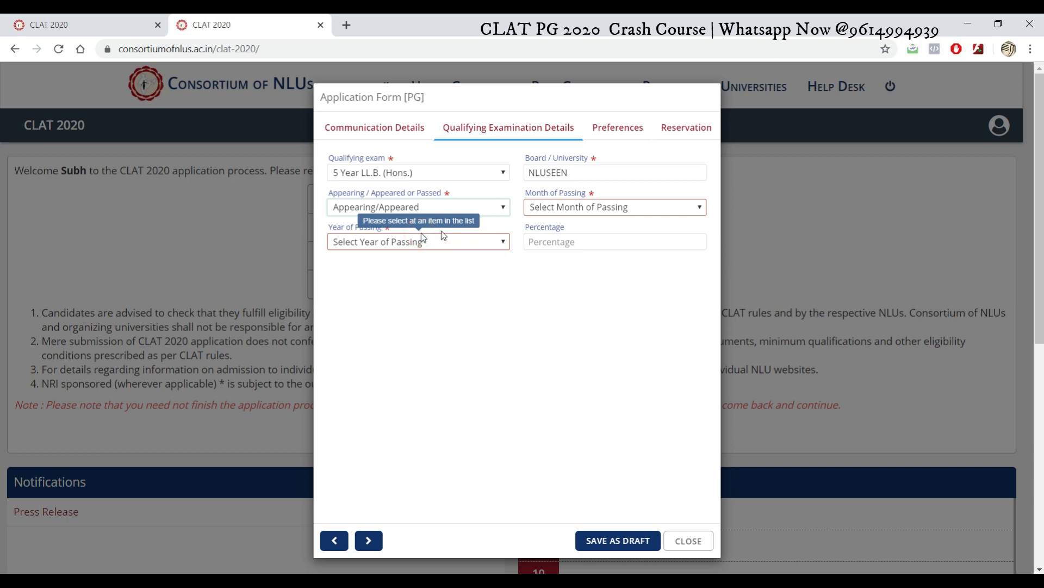
{"action": "left_click", "coordinate": [626, 207]}
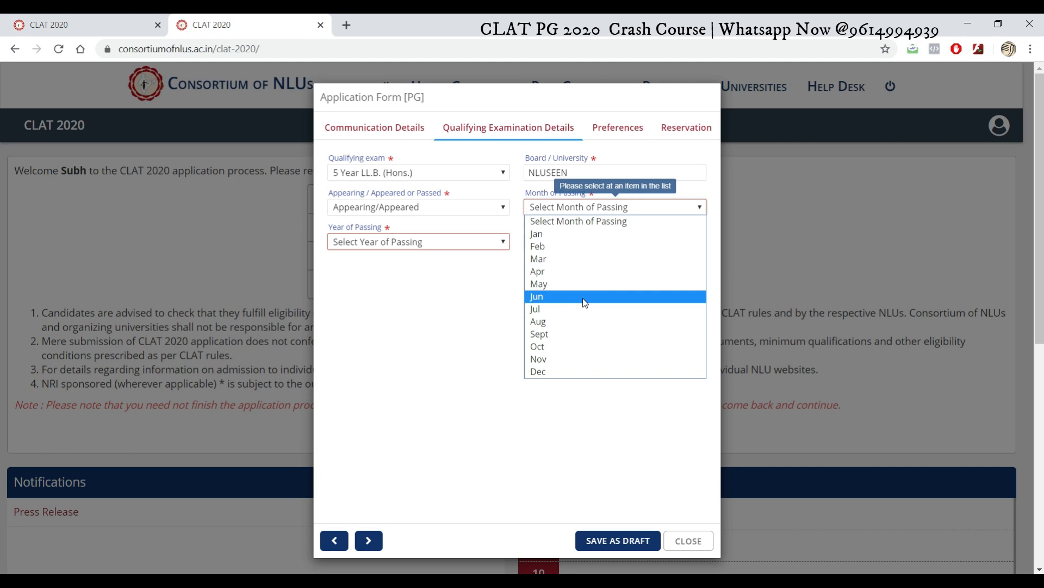
{"action": "left_click", "coordinate": [400, 316]}
Step: Try the Percentage field and the passing month and year lists without choosing values
{"action": "left_click", "coordinate": [551, 246]}
{"action": "left_click", "coordinate": [481, 213]}
{"action": "left_click", "coordinate": [481, 213]}
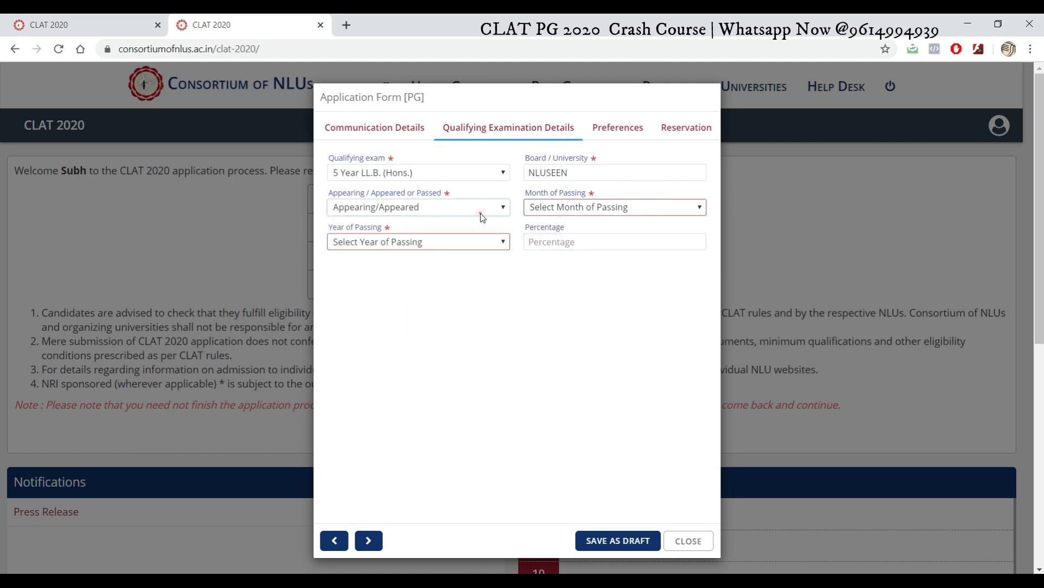
{"action": "left_click", "coordinate": [587, 244]}
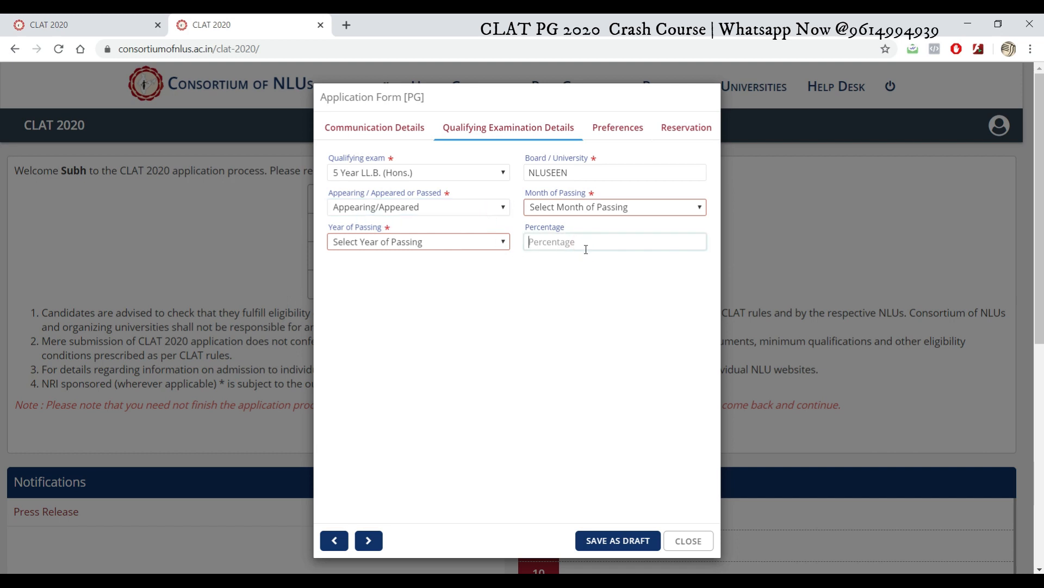
{"action": "left_click", "coordinate": [664, 203]}
{"action": "left_click", "coordinate": [664, 203]}
{"action": "left_click", "coordinate": [443, 243]}
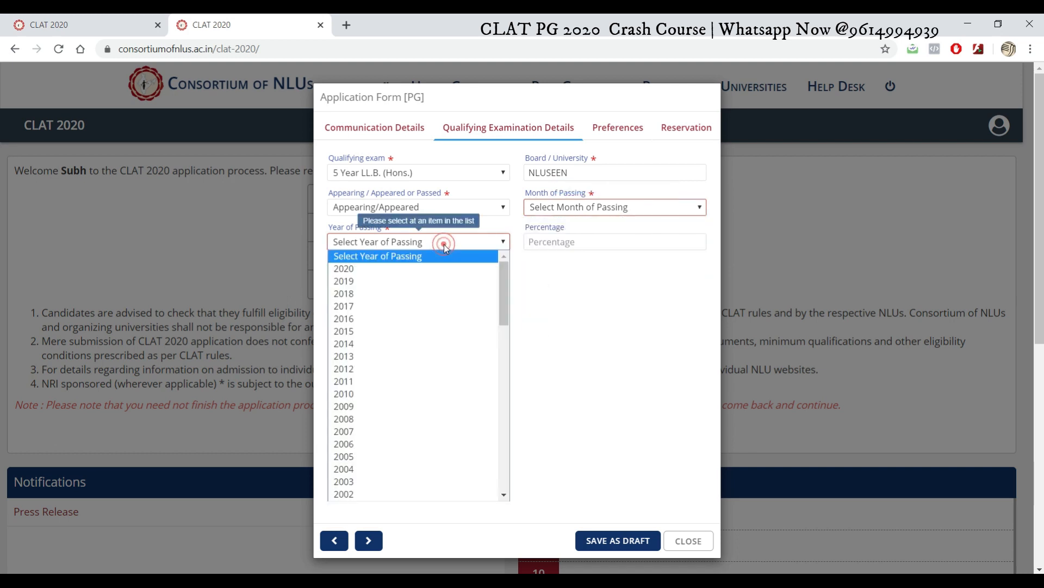
{"action": "left_click", "coordinate": [612, 268]}
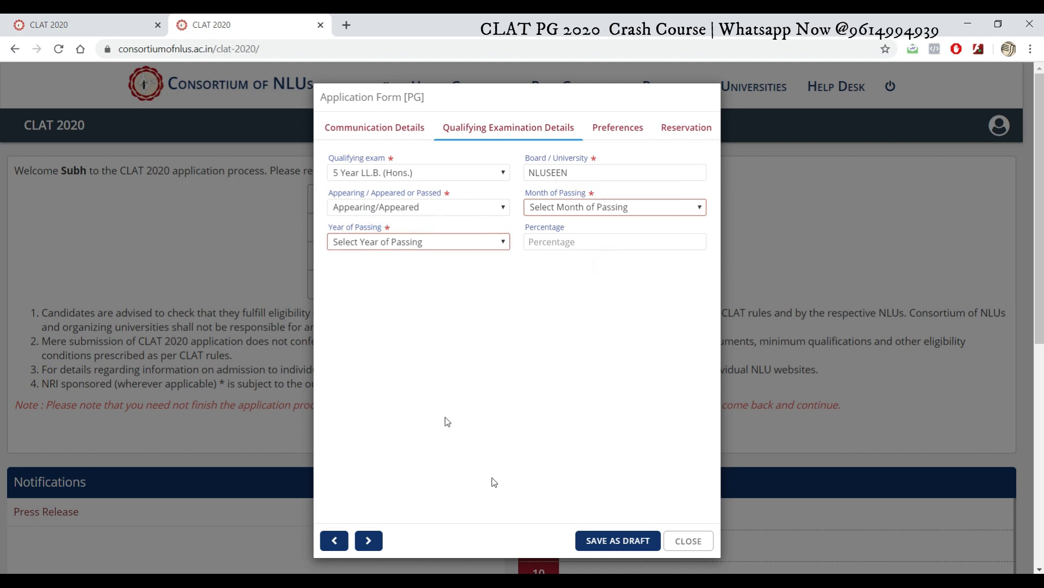
Step: Set month of passing Jun, year 2016 and percentage 90, then go to Preferences
{"action": "left_click", "coordinate": [564, 208]}
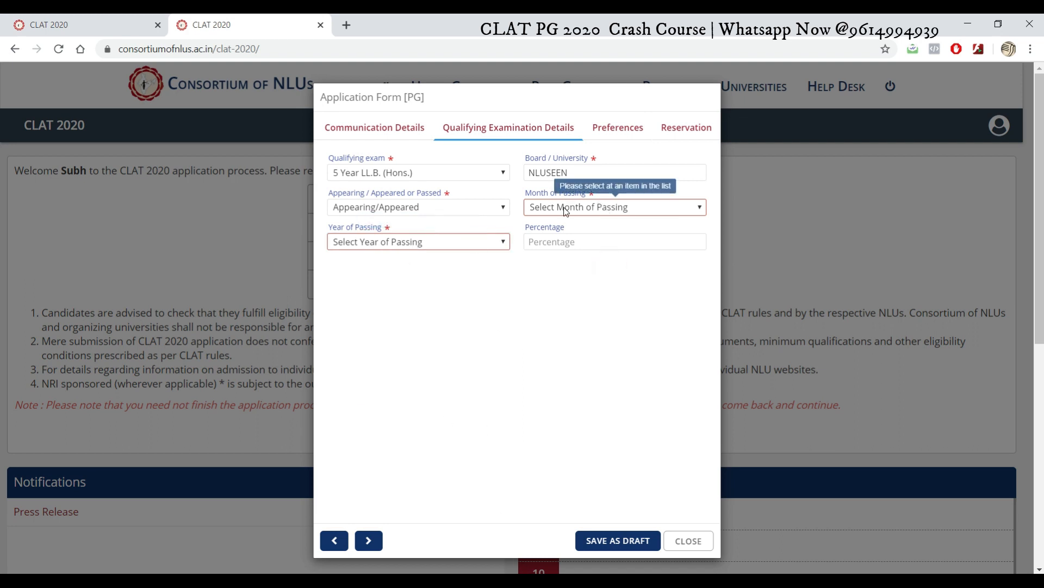
{"action": "left_click", "coordinate": [542, 295]}
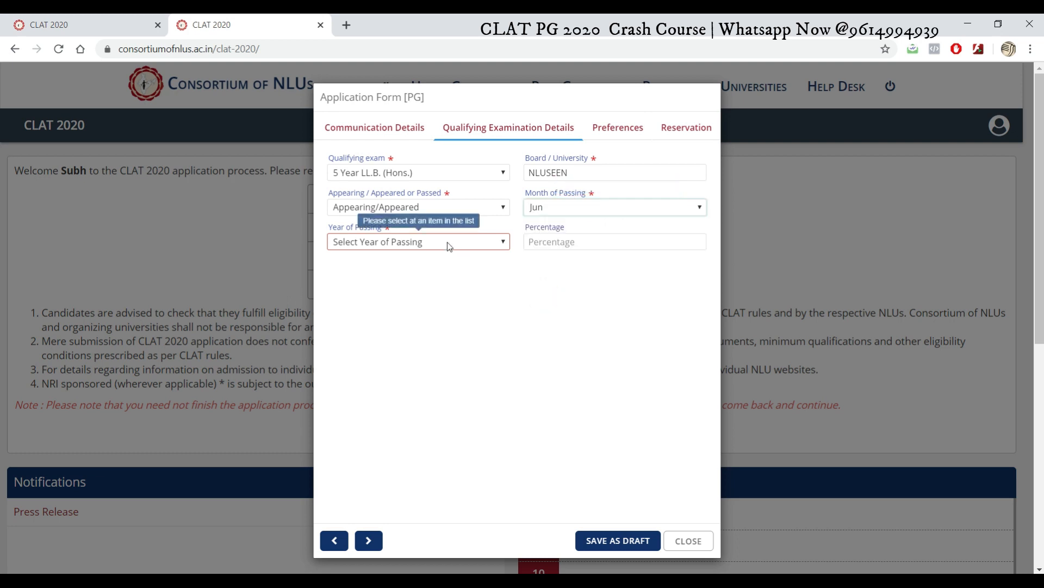
{"action": "left_click", "coordinate": [447, 242]}
{"action": "left_click_drag", "start_coordinate": [504, 277], "coordinate": [505, 279]}
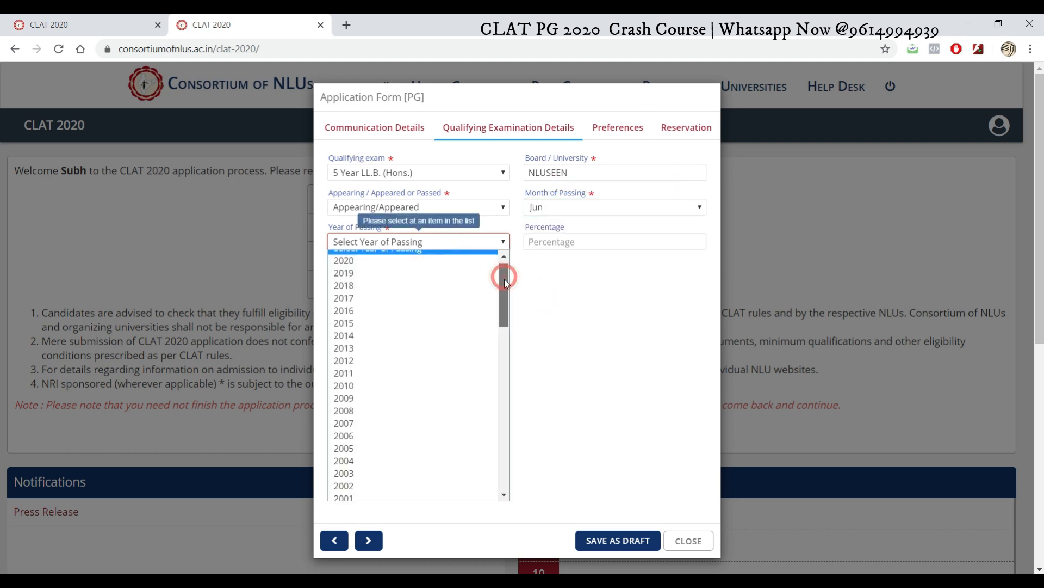
{"action": "left_click", "coordinate": [404, 296]}
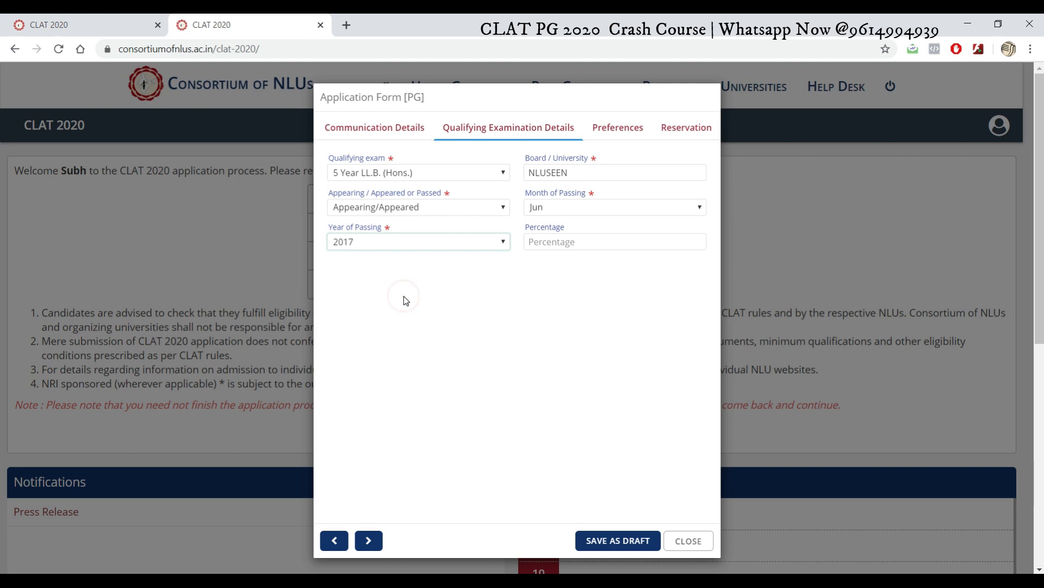
{"action": "left_click", "coordinate": [416, 239]}
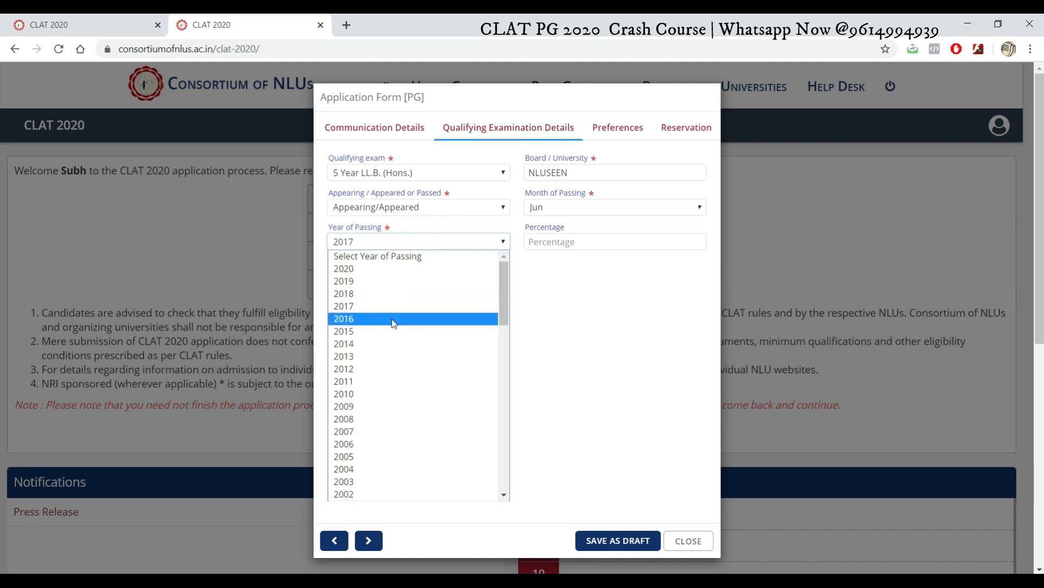
{"action": "left_click", "coordinate": [392, 319]}
{"action": "left_click", "coordinate": [567, 242]}
{"action": "type", "text": "90"}
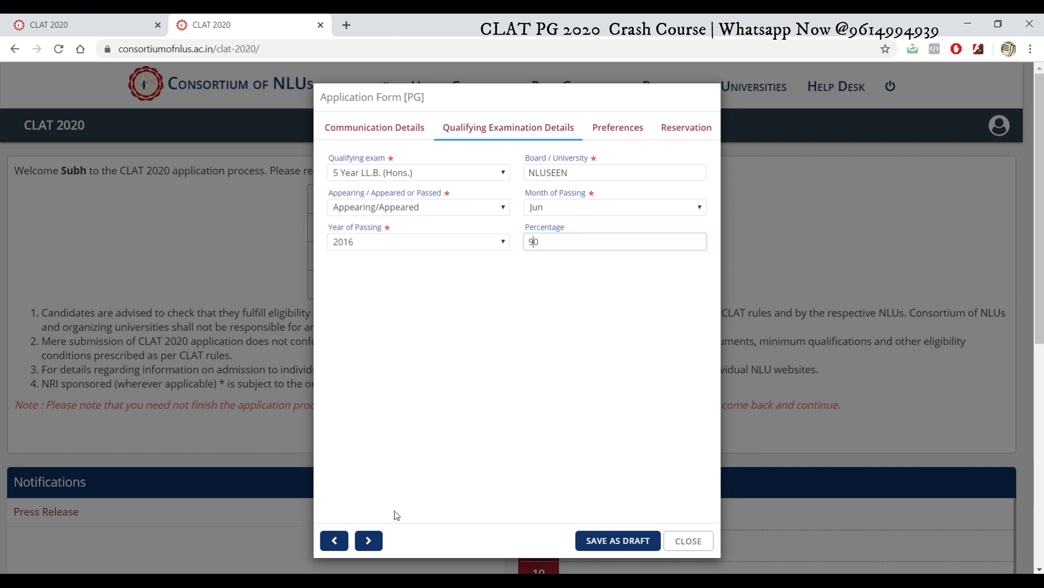
{"action": "left_click", "coordinate": [369, 541]}
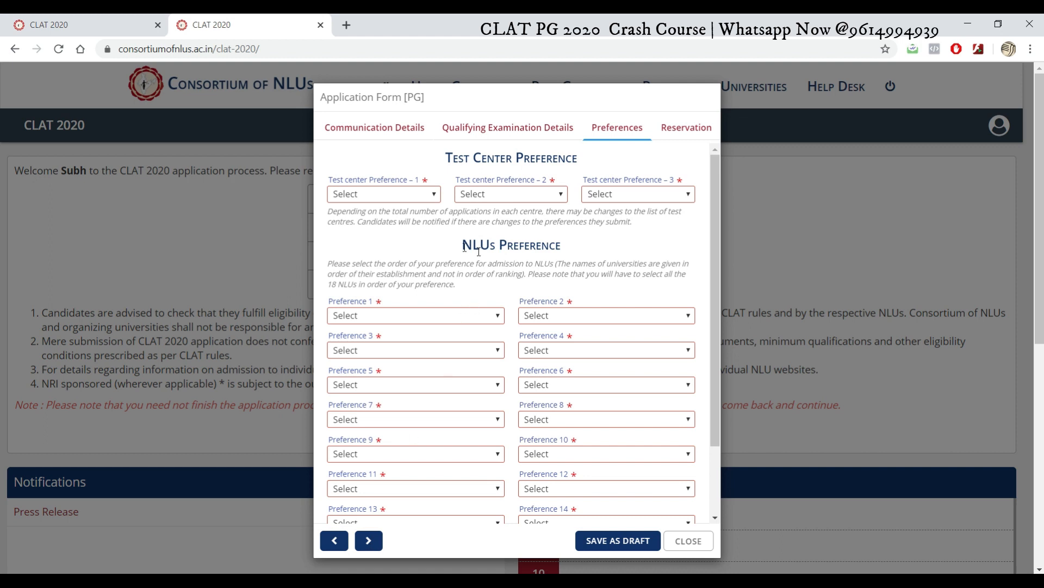
Step: In the three Test Center Preference dropdowns, pick Kolkata first, Siliguri second and Bhubaneswar third
{"action": "left_click", "coordinate": [435, 198]}
{"action": "left_click_drag", "start_coordinate": [433, 232], "coordinate": [434, 396]}
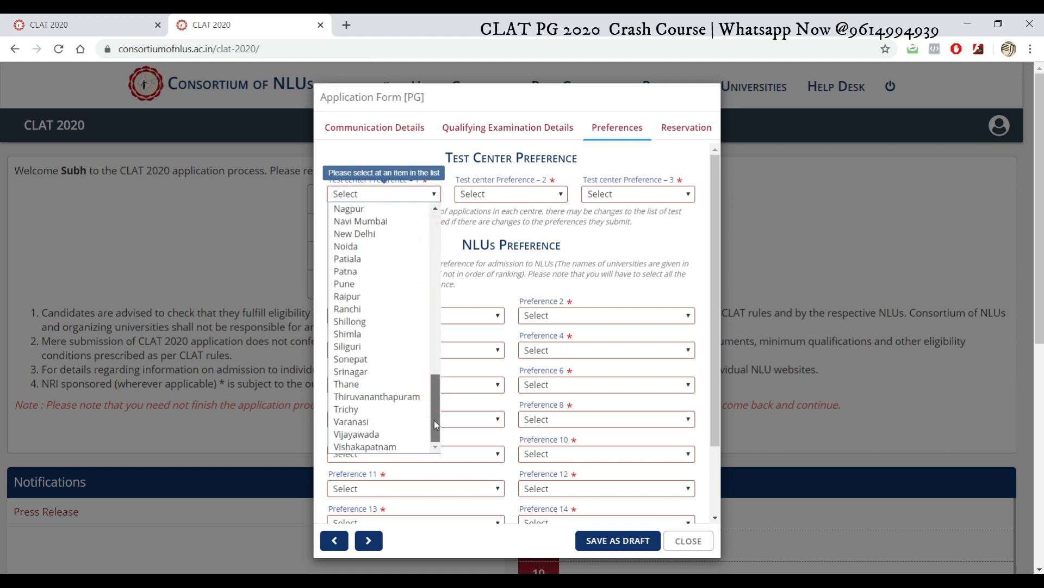
{"action": "left_click_drag", "start_coordinate": [432, 402], "coordinate": [433, 342]}
{"action": "left_click", "coordinate": [387, 296]}
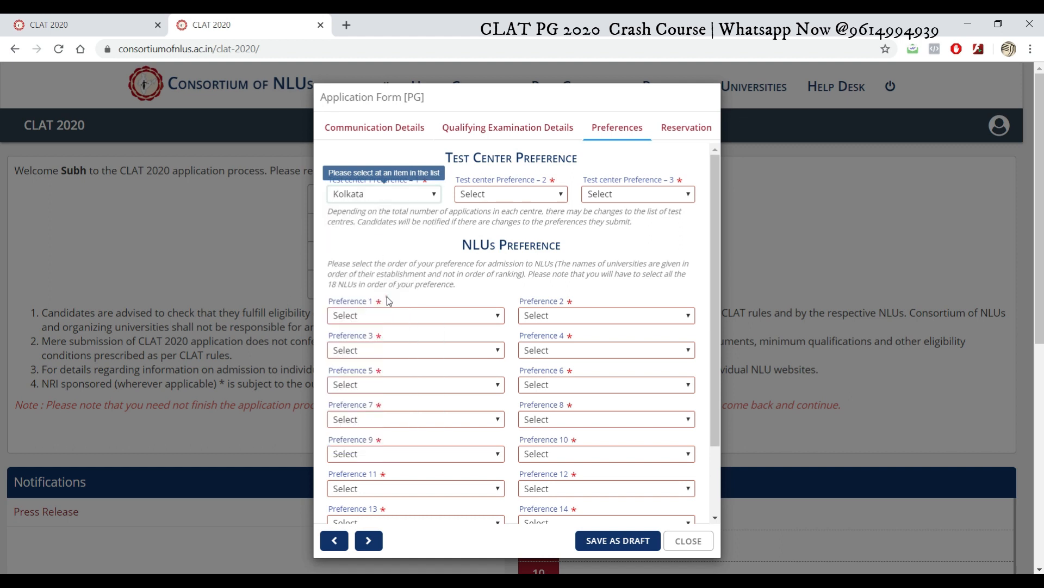
{"action": "left_click", "coordinate": [549, 200]}
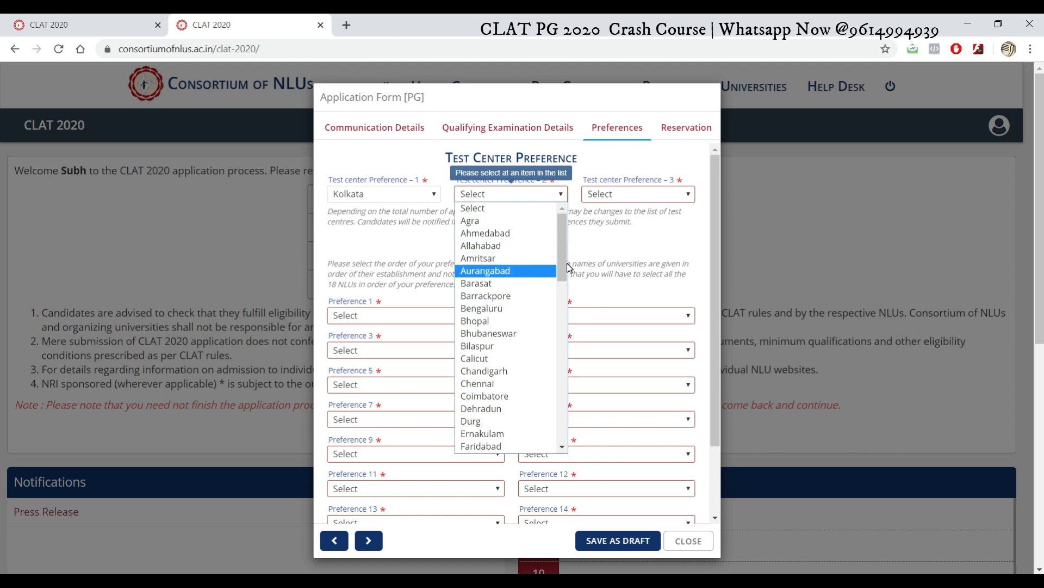
{"action": "left_click_drag", "start_coordinate": [566, 263], "coordinate": [552, 416]}
{"action": "left_click", "coordinate": [511, 377]}
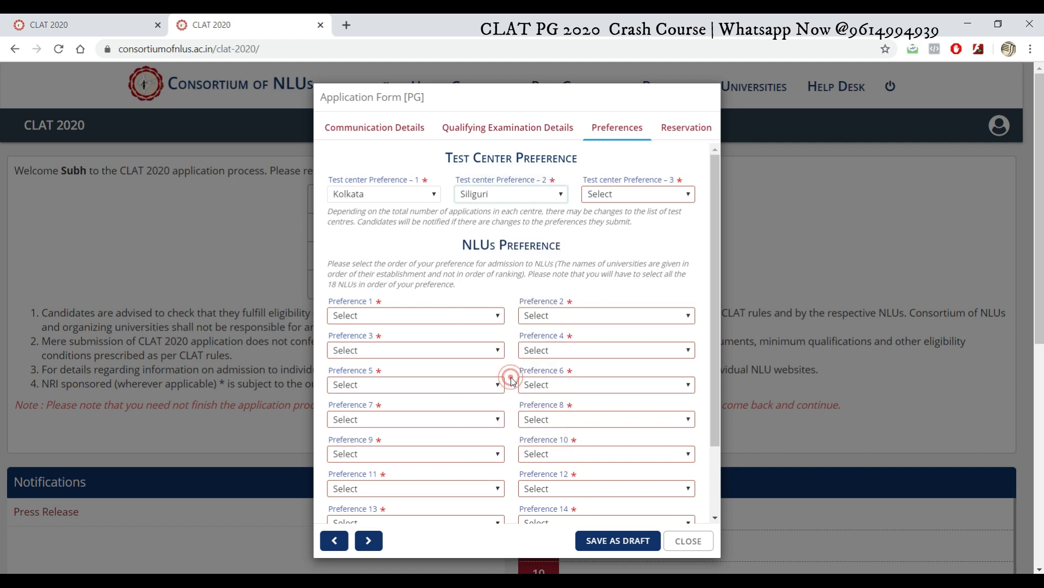
{"action": "left_click", "coordinate": [630, 201]}
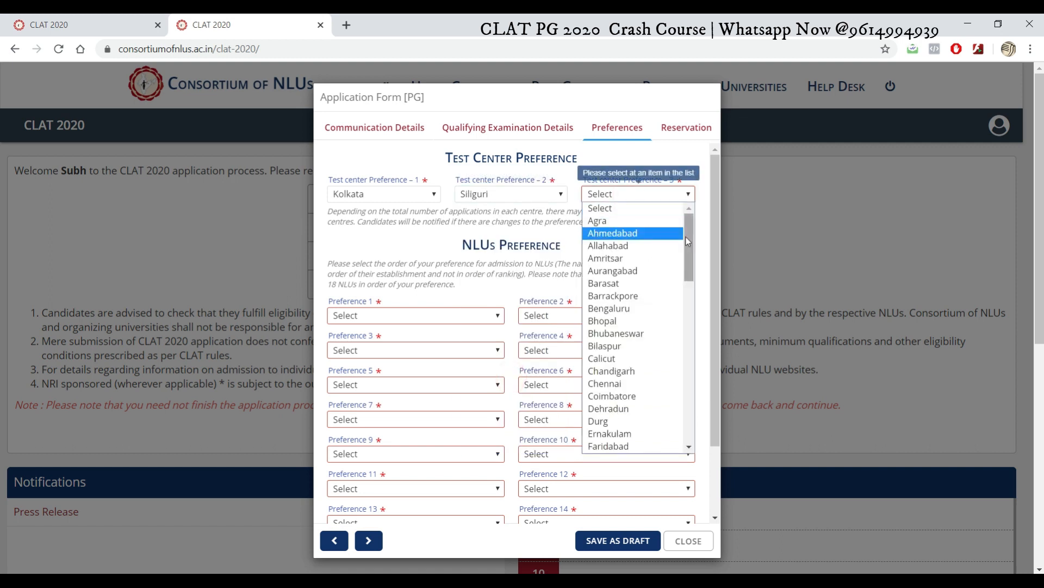
{"action": "left_click", "coordinate": [655, 334]}
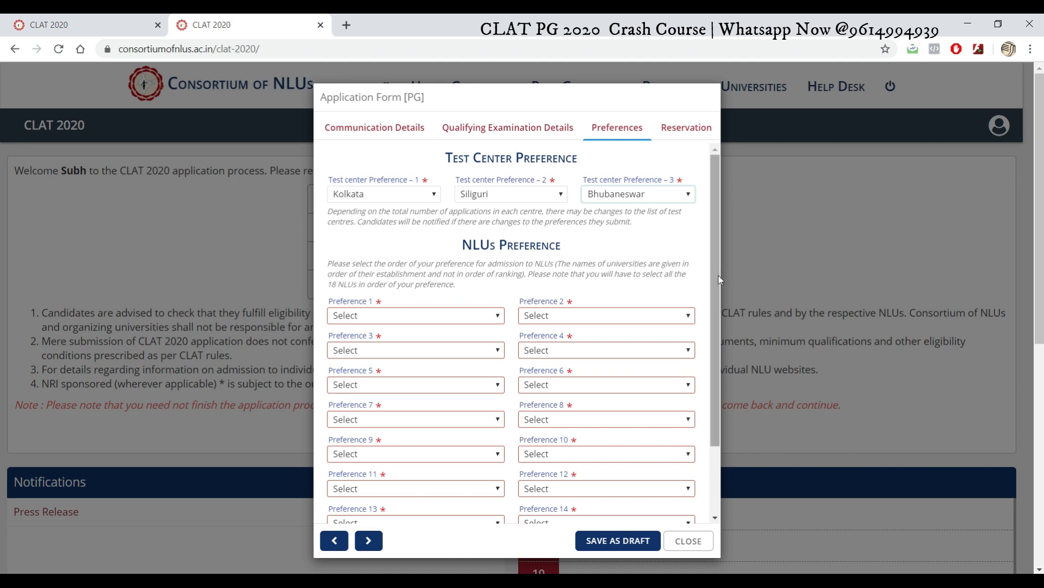
{"action": "scroll", "coordinate": [718, 279], "scroll_direction": "down", "scroll_amount": 2}
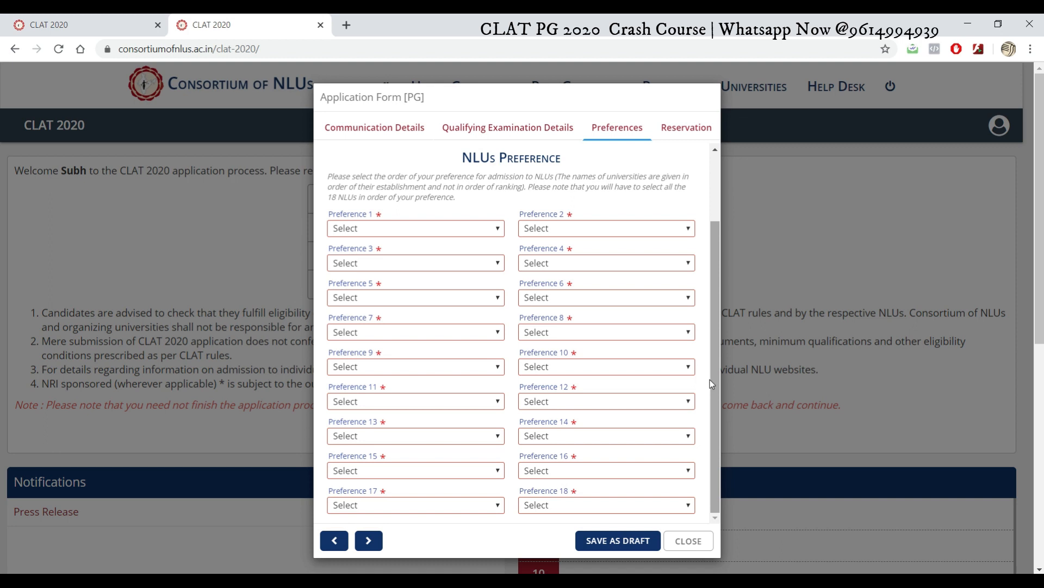
{"action": "key", "text": "alt+Tab"}
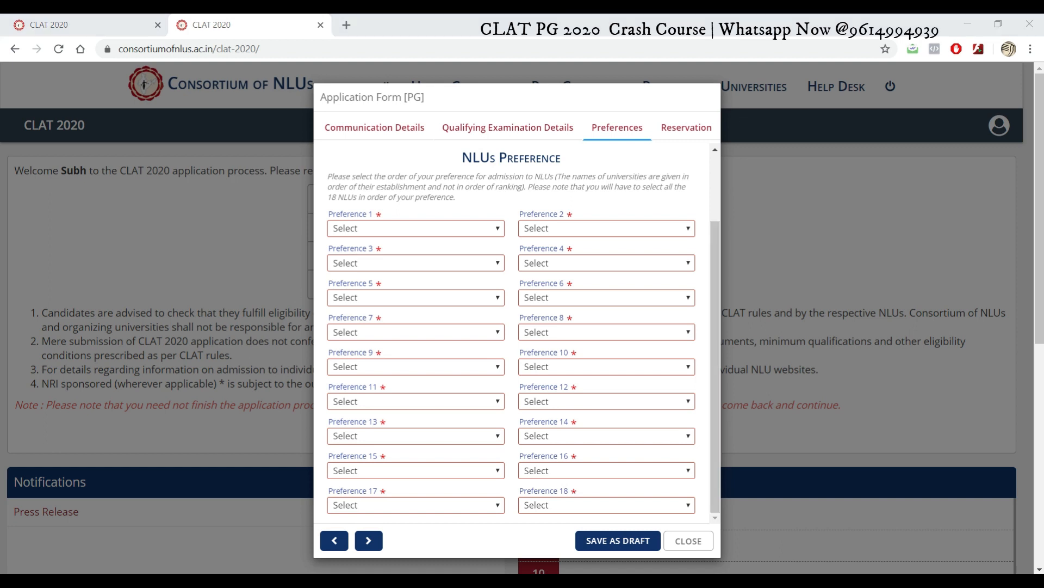
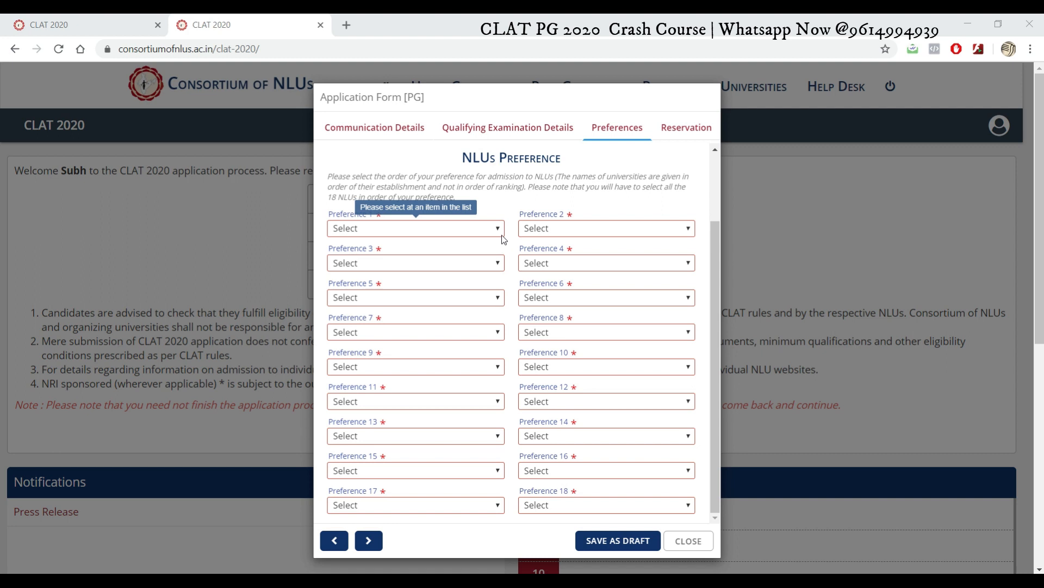
Step: Set NLU Preferences 1–4 to NALSAR, NLU Jodhpur, NLIU Bhopal and HNLU Raipur
{"action": "left_click", "coordinate": [502, 234]}
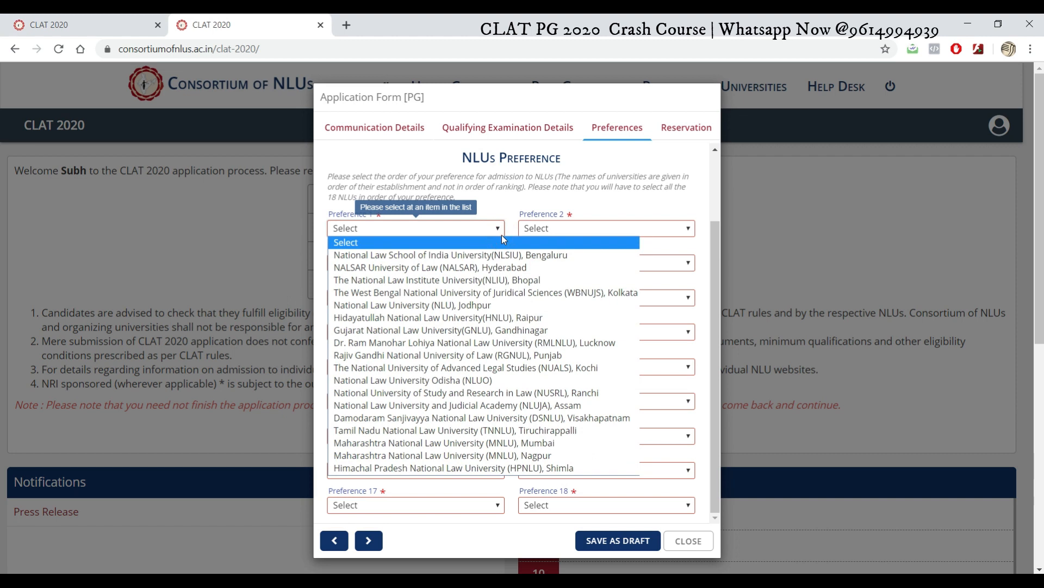
{"action": "left_click", "coordinate": [501, 267]}
{"action": "left_click", "coordinate": [617, 231]}
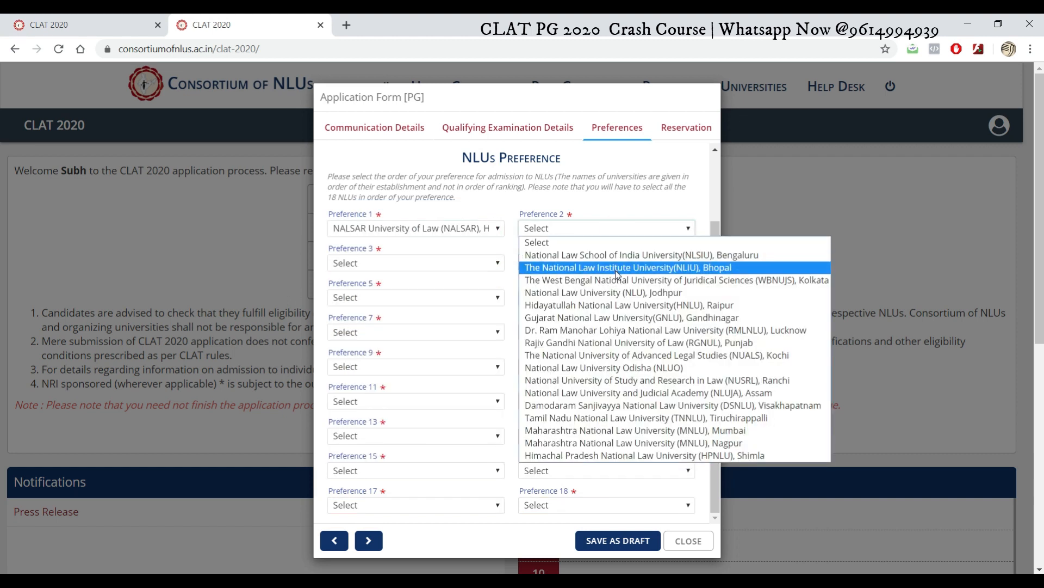
{"action": "left_click", "coordinate": [604, 298]}
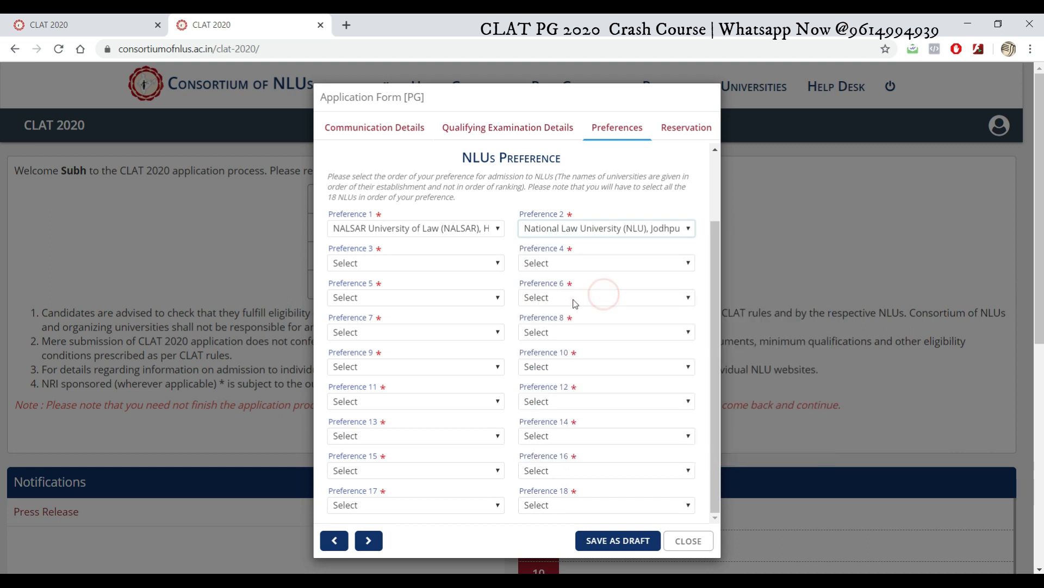
{"action": "left_click", "coordinate": [442, 265]}
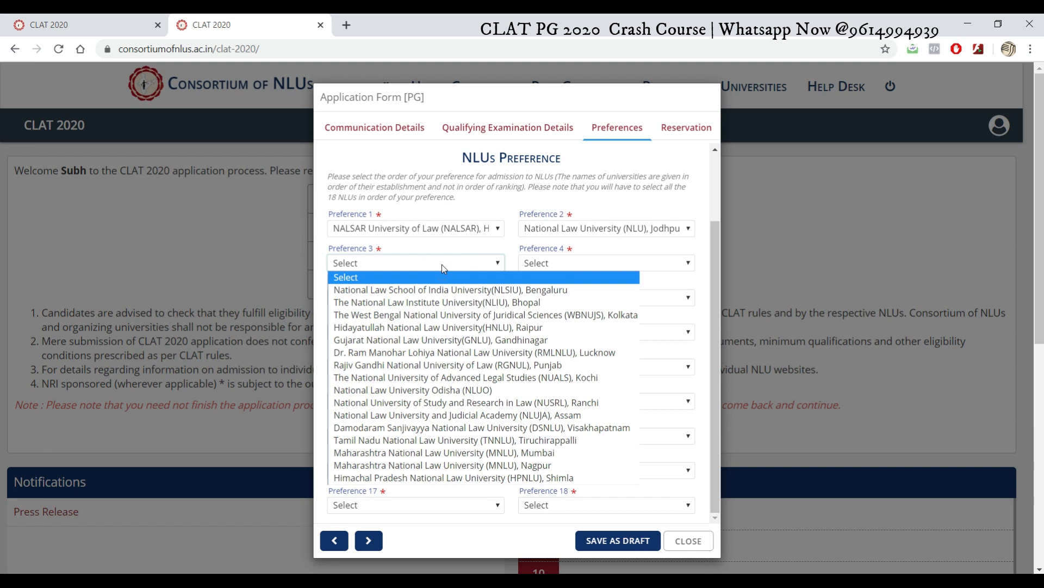
{"action": "left_click", "coordinate": [448, 304]}
{"action": "left_click", "coordinate": [564, 264]}
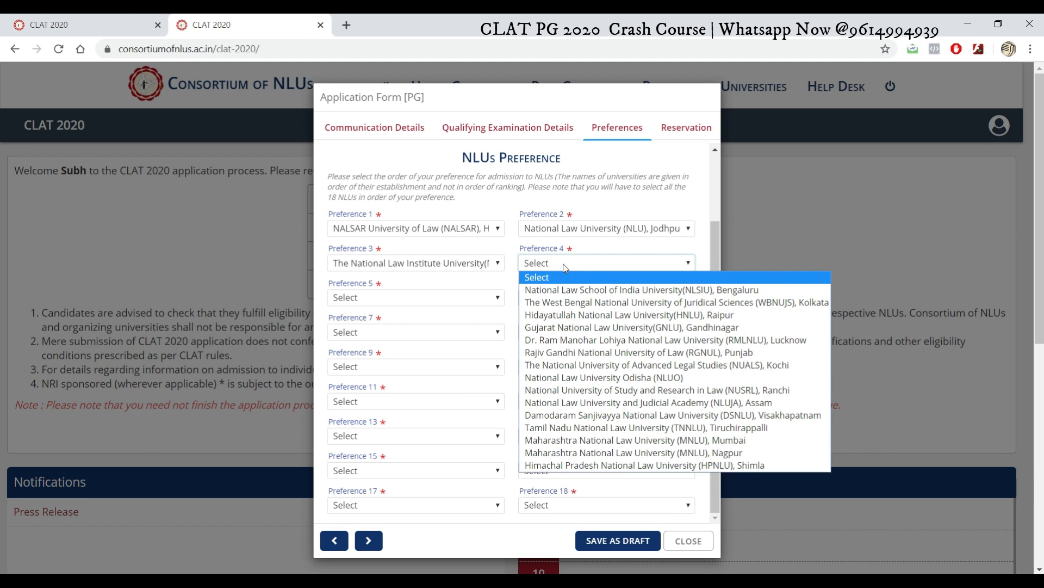
{"action": "left_click", "coordinate": [567, 315]}
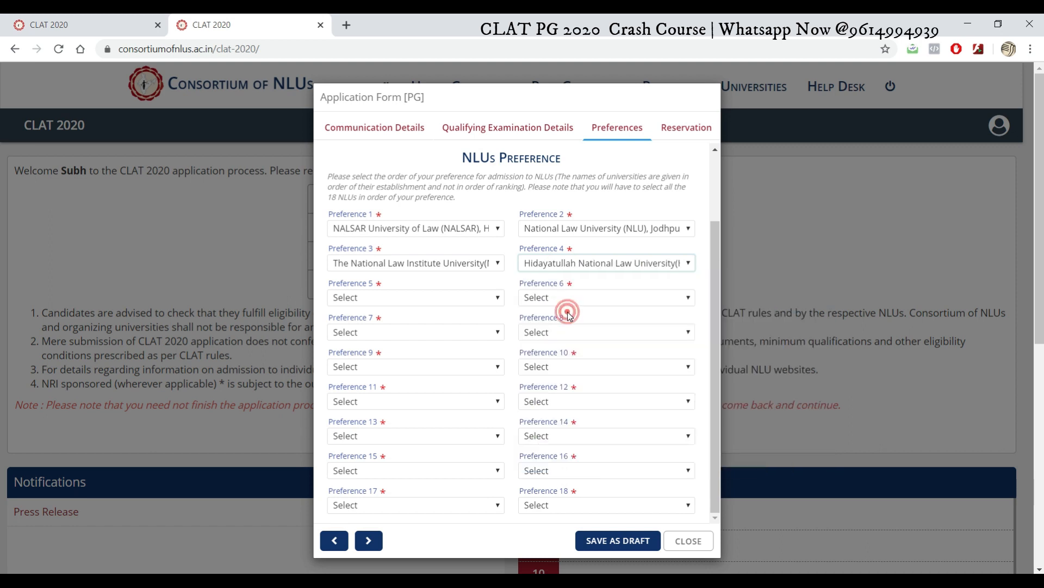
Step: Set Preferences 5–7 to RMLNLU Lucknow, NUSRL Ranchi and NLUJA Assam
{"action": "left_click", "coordinate": [452, 299]}
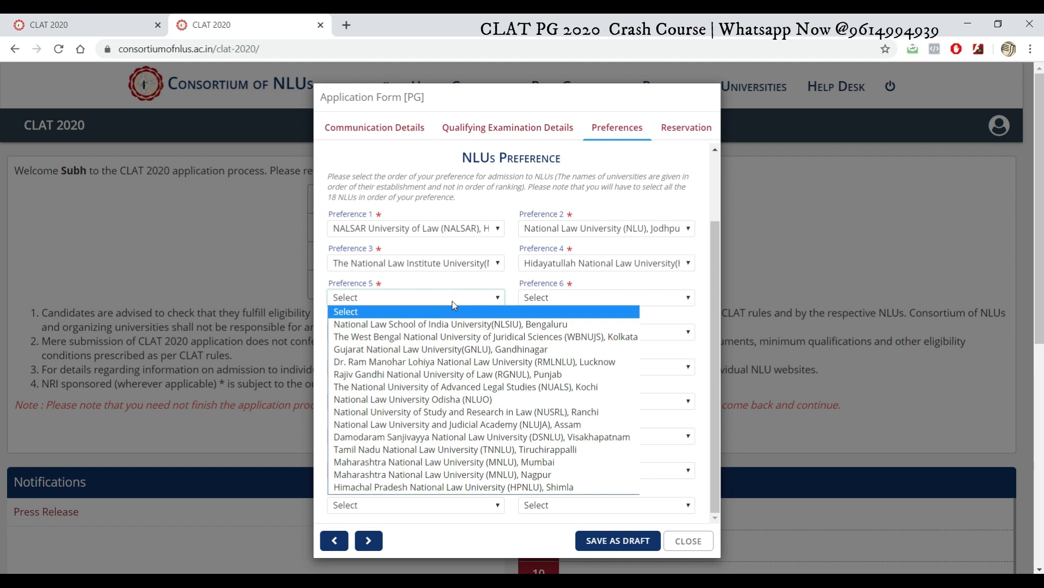
{"action": "left_click", "coordinate": [452, 361]}
{"action": "left_click", "coordinate": [595, 297]}
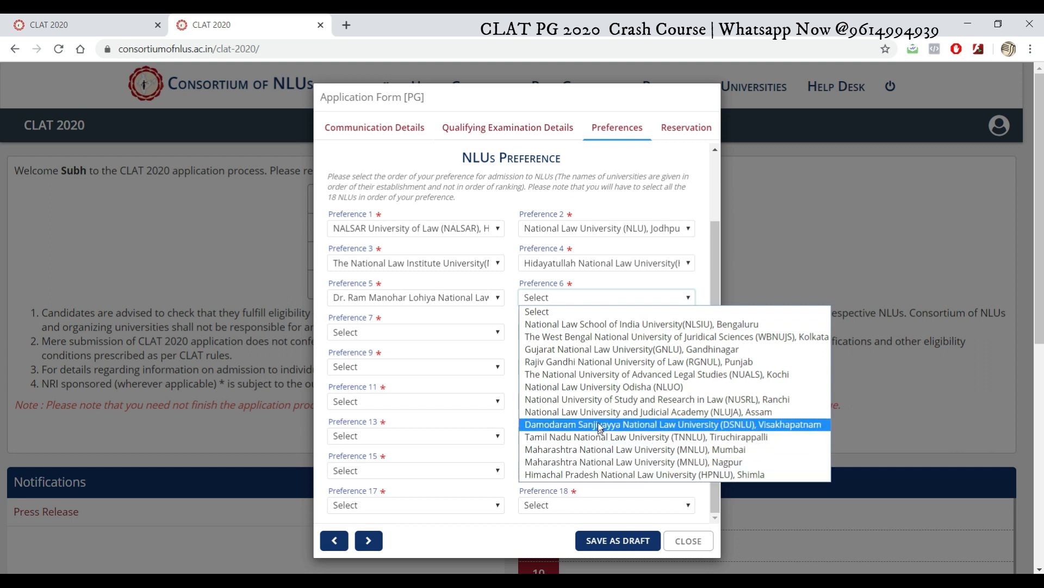
{"action": "left_click", "coordinate": [595, 402]}
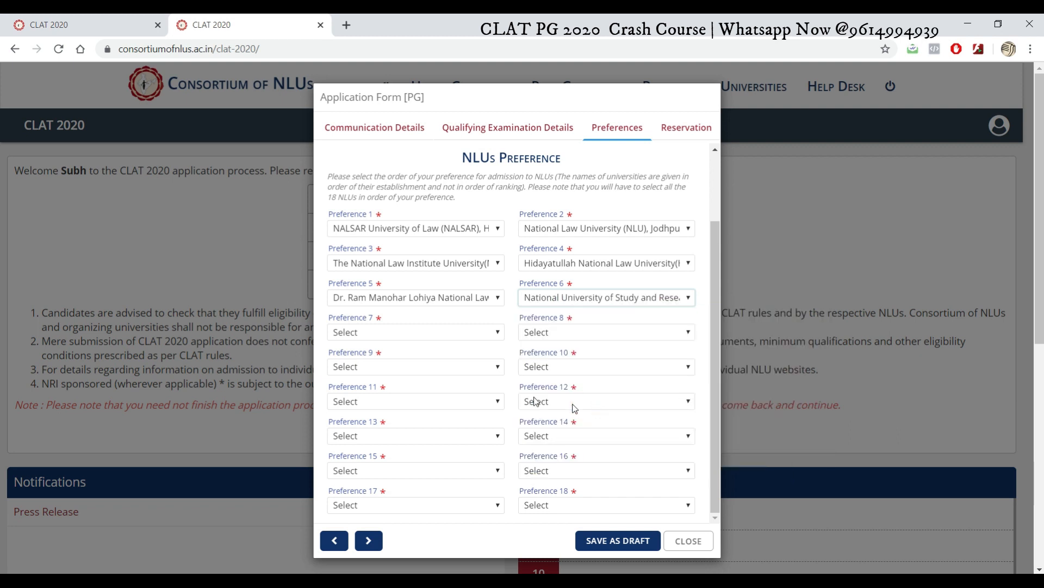
{"action": "left_click", "coordinate": [430, 331]}
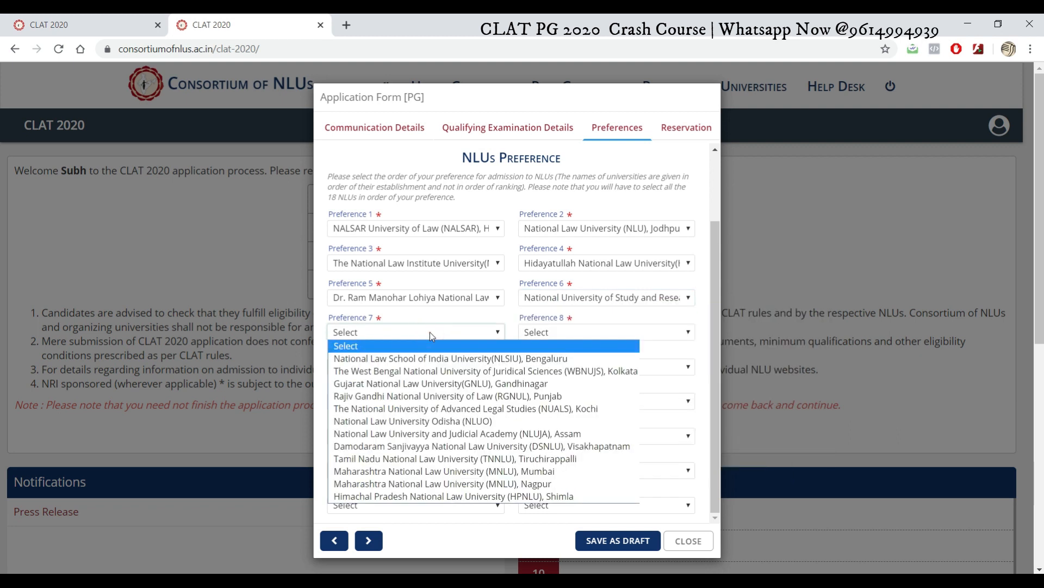
{"action": "left_click", "coordinate": [432, 433]}
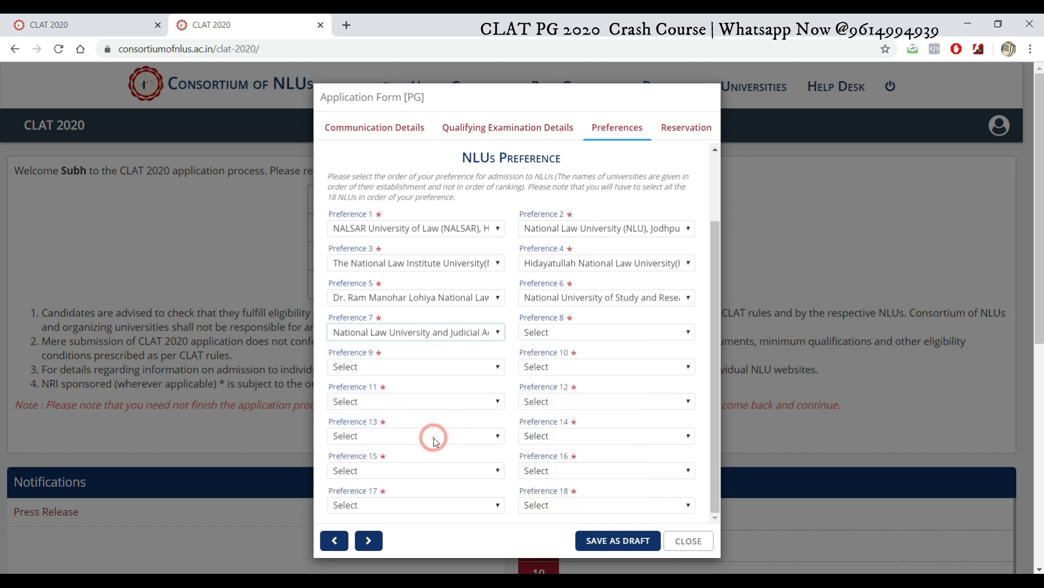
{"action": "left_click", "coordinate": [566, 333]}
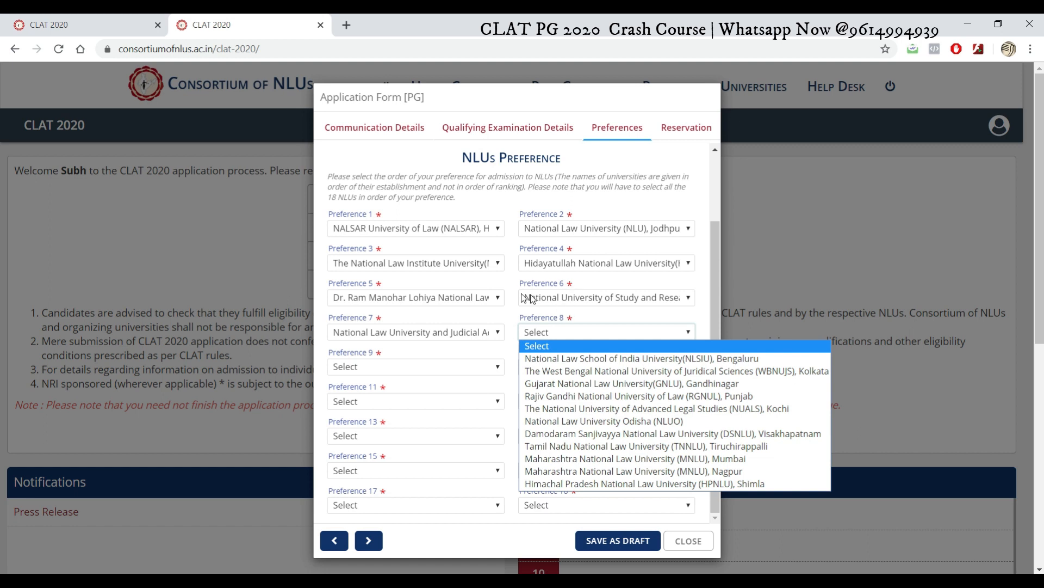
Step: Set Preferences 8–11 to NLSIU Bengaluru, WBNUJS Kolkata, GNLU Gandhinagar and RGNUL Punjab
{"action": "left_click", "coordinate": [467, 352]}
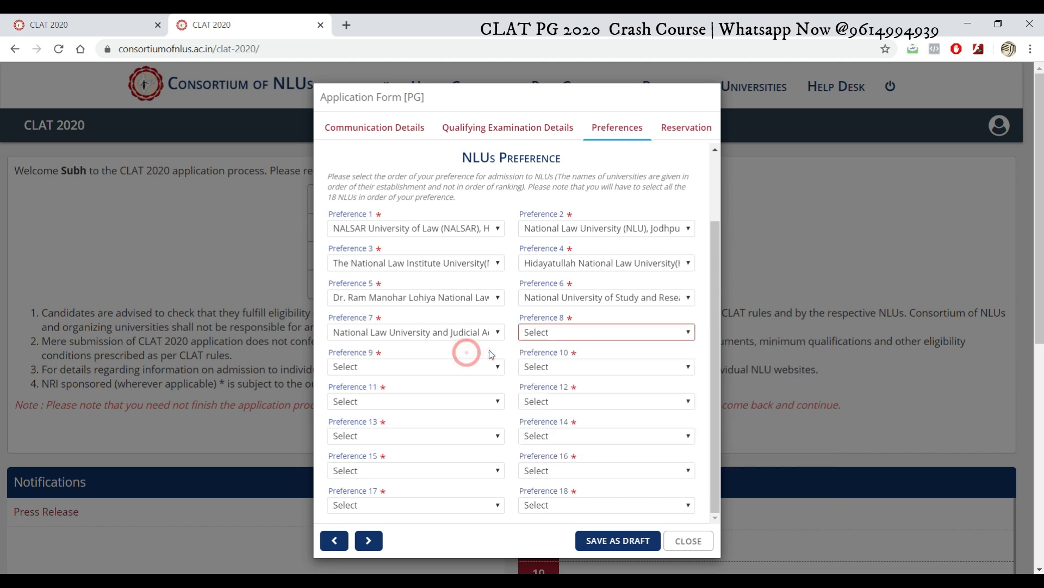
{"action": "left_click", "coordinate": [597, 331]}
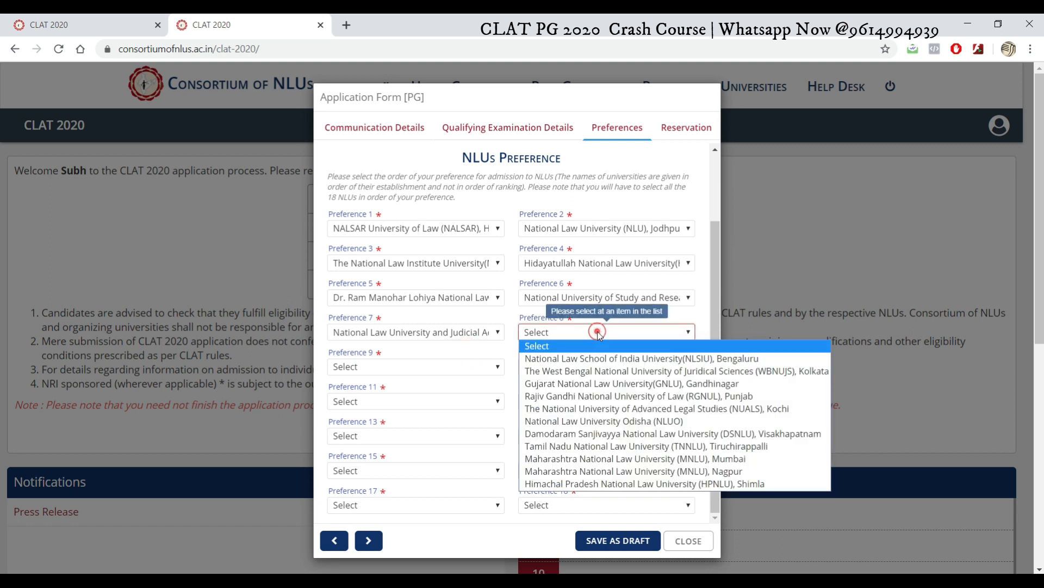
{"action": "left_click", "coordinate": [614, 358]}
{"action": "left_click", "coordinate": [489, 373]}
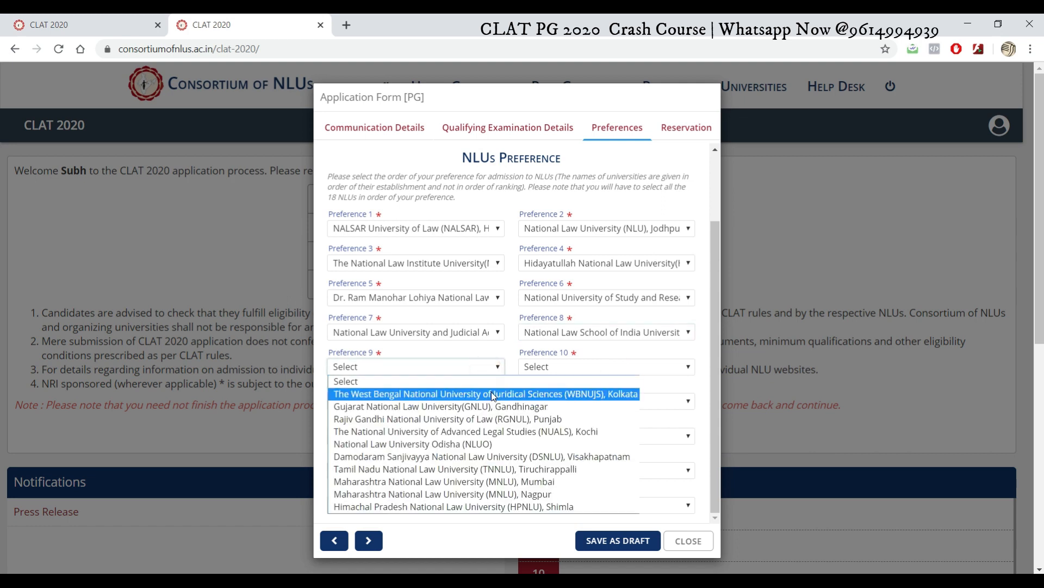
{"action": "left_click", "coordinate": [491, 392]}
{"action": "left_click", "coordinate": [576, 366]}
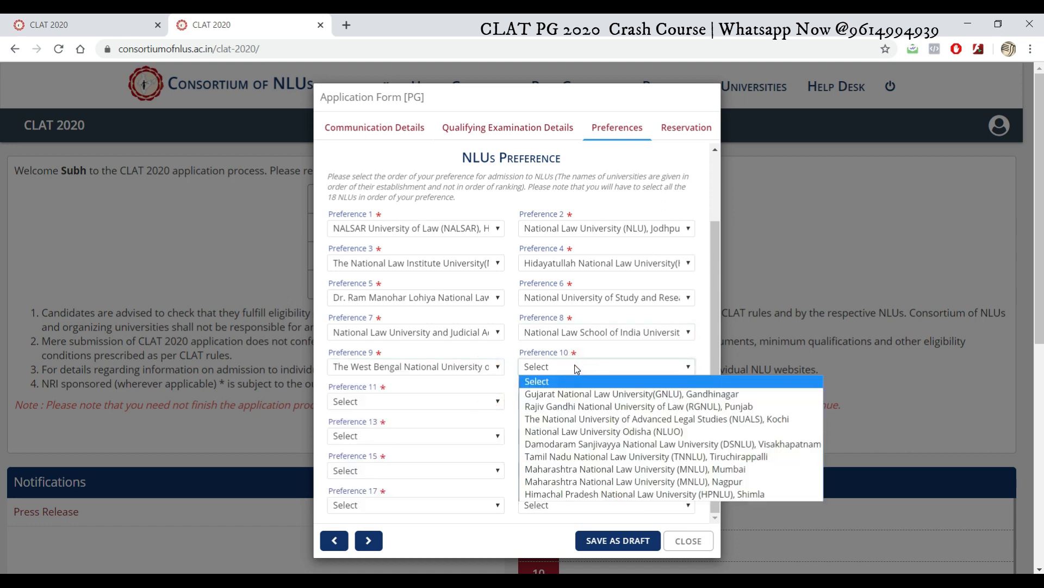
{"action": "left_click", "coordinate": [574, 399]}
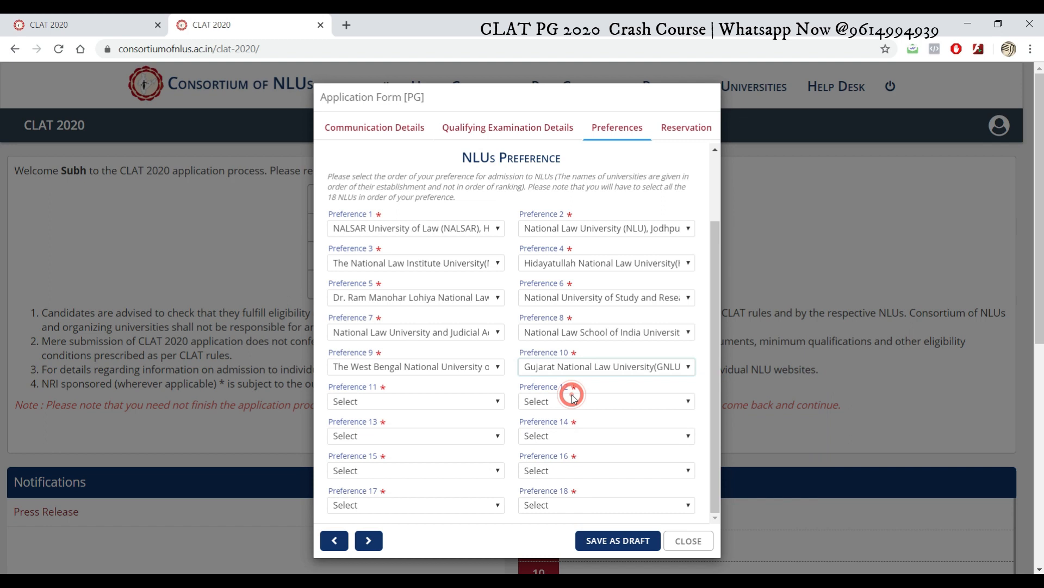
{"action": "left_click", "coordinate": [492, 402]}
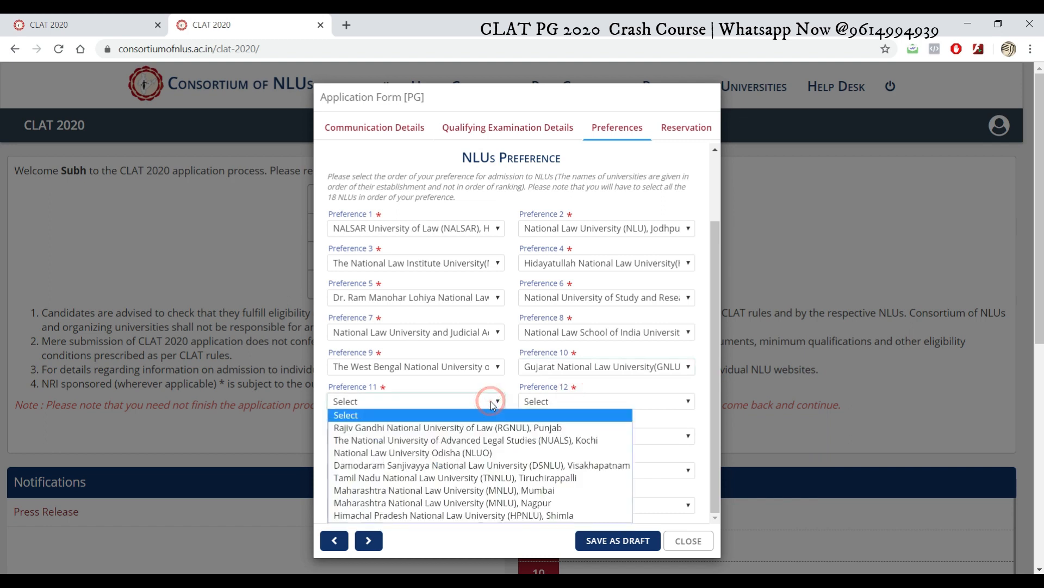
{"action": "left_click", "coordinate": [487, 428]}
Step: Set Preferences 12–14 to NUALS Kochi, NLUO and DSNLU Visakhapatnam
{"action": "left_click", "coordinate": [569, 397]}
{"action": "left_click", "coordinate": [578, 409]}
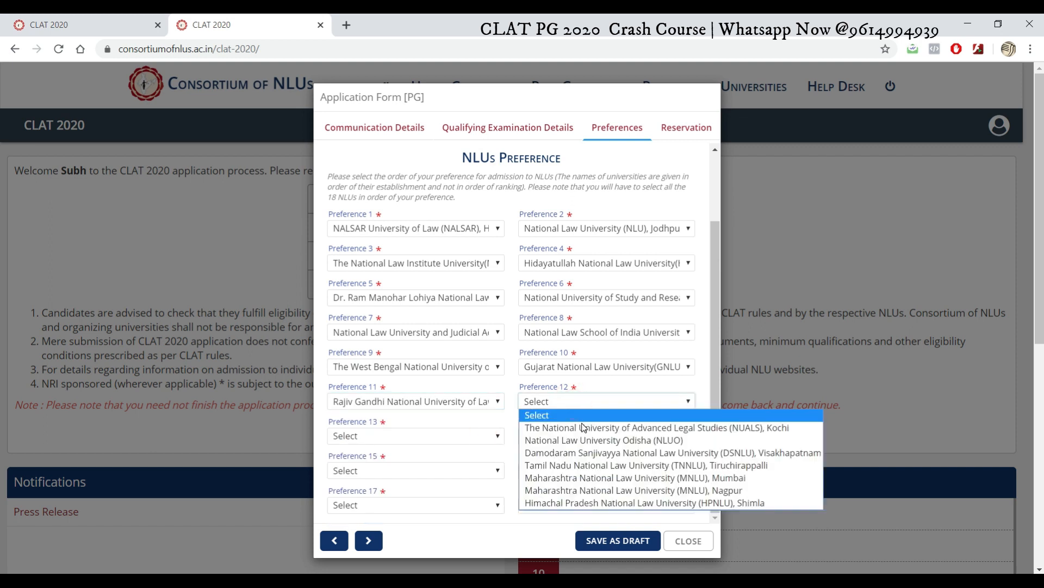
{"action": "left_click", "coordinate": [581, 425]}
{"action": "left_click", "coordinate": [443, 438]}
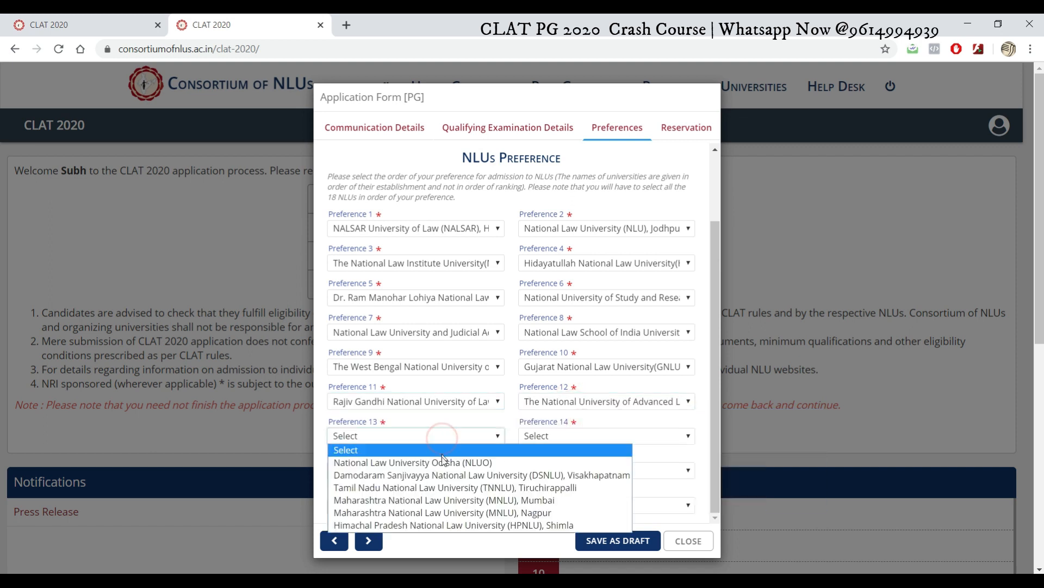
{"action": "left_click", "coordinate": [443, 463]}
{"action": "left_click", "coordinate": [578, 438]}
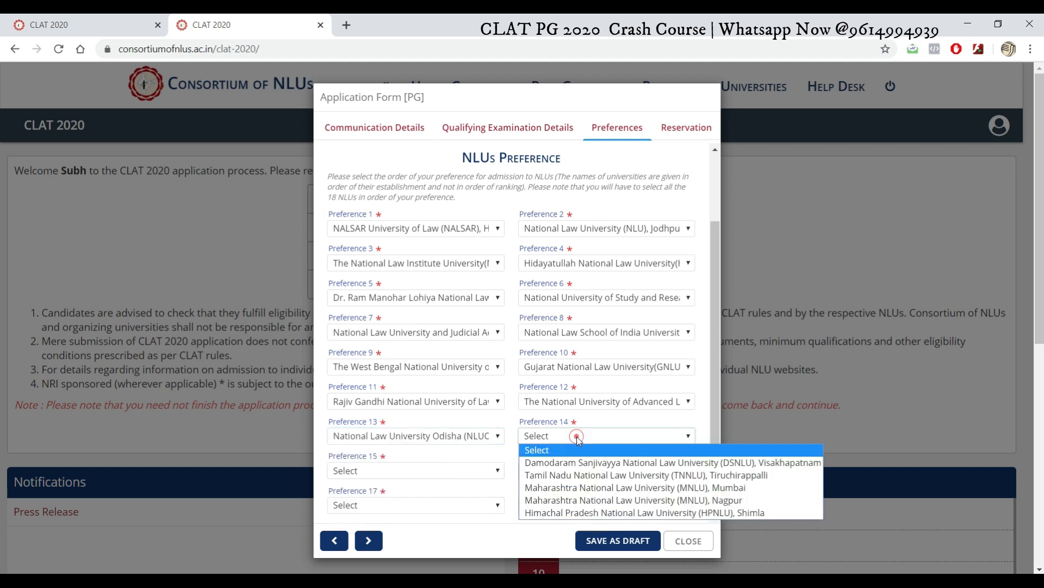
{"action": "left_click", "coordinate": [578, 441]}
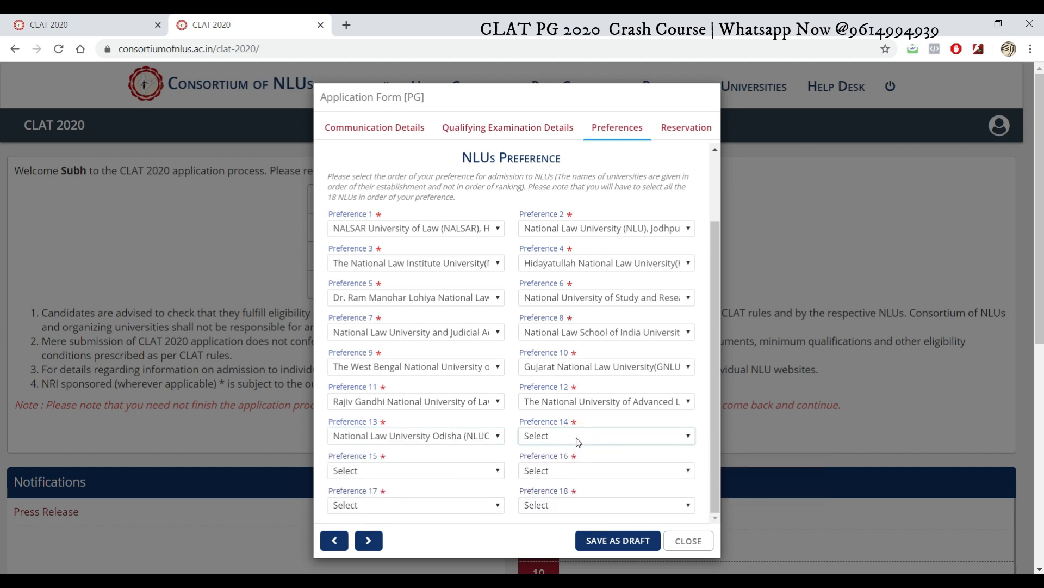
{"action": "left_click", "coordinate": [580, 440]}
{"action": "left_click", "coordinate": [586, 462]}
Step: Set Preferences 15–17 to TNNLU Tiruchirappalli, MNLU Mumbai and MNLU Nagpur
{"action": "left_click", "coordinate": [478, 469]}
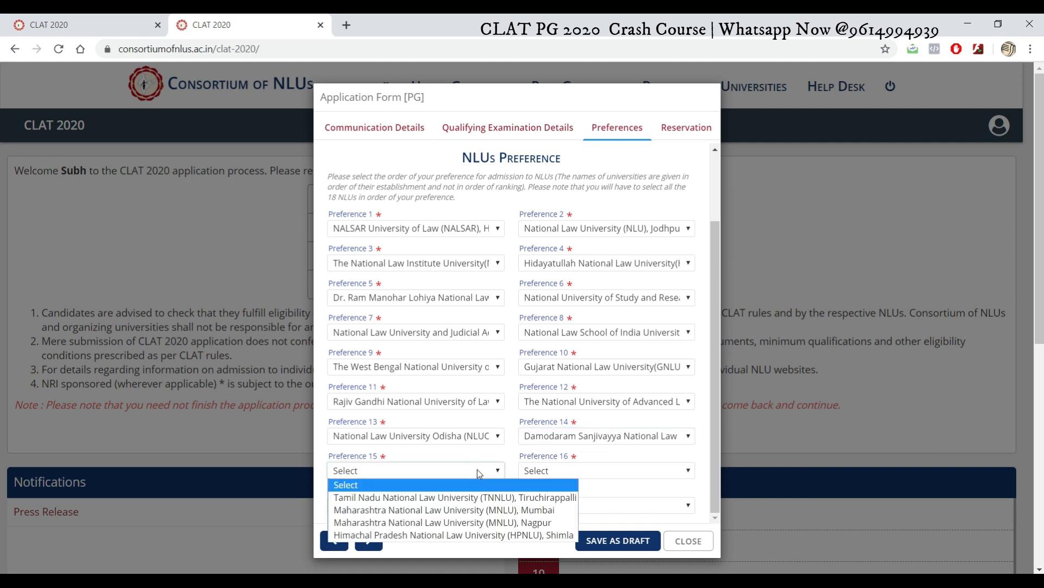
{"action": "left_click", "coordinate": [471, 497]}
{"action": "left_click", "coordinate": [599, 470]}
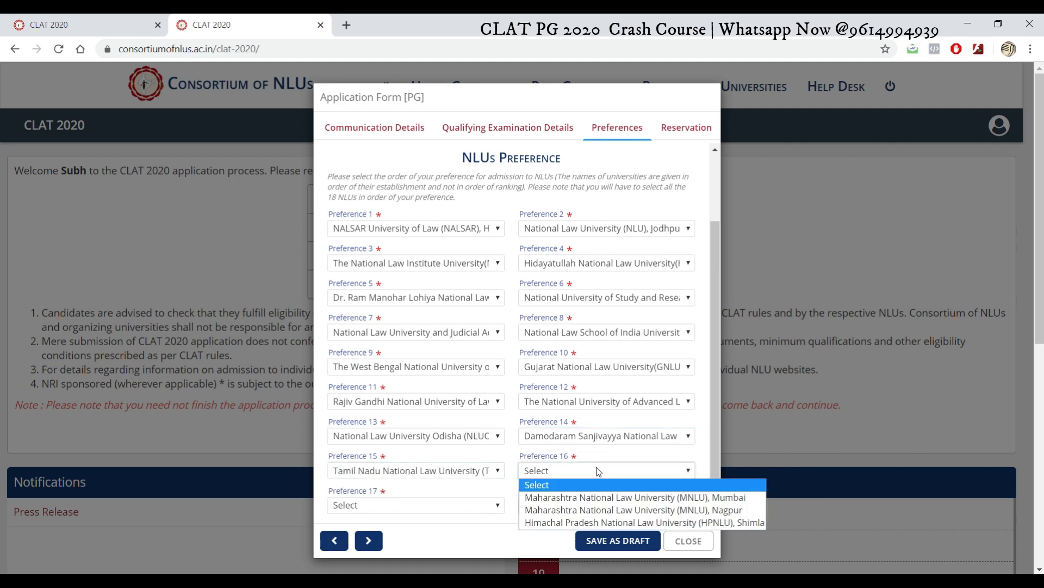
{"action": "left_click", "coordinate": [599, 499]}
{"action": "left_click", "coordinate": [463, 505]}
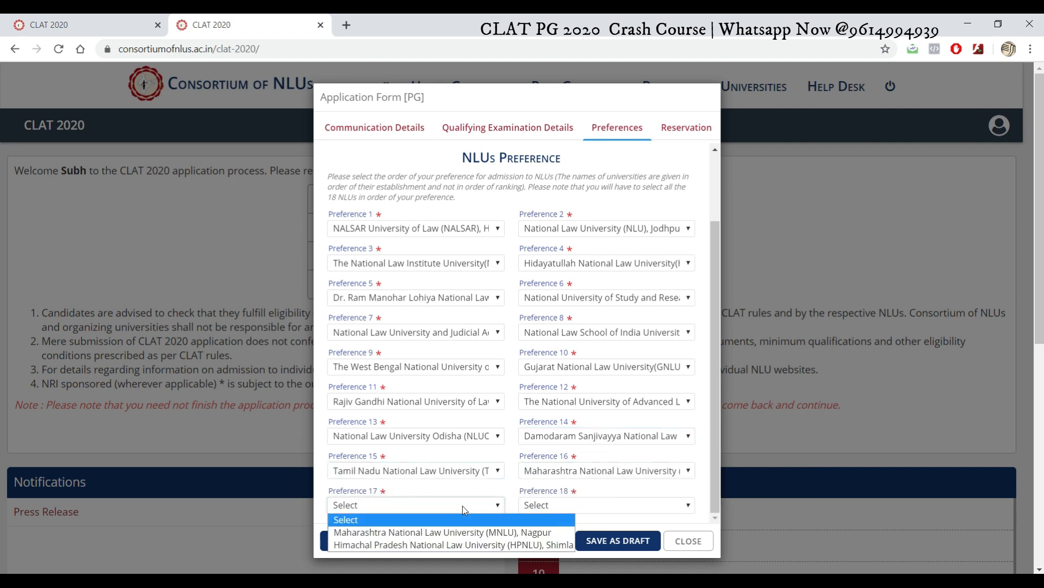
{"action": "left_click", "coordinate": [466, 535]}
{"action": "left_click", "coordinate": [557, 506]}
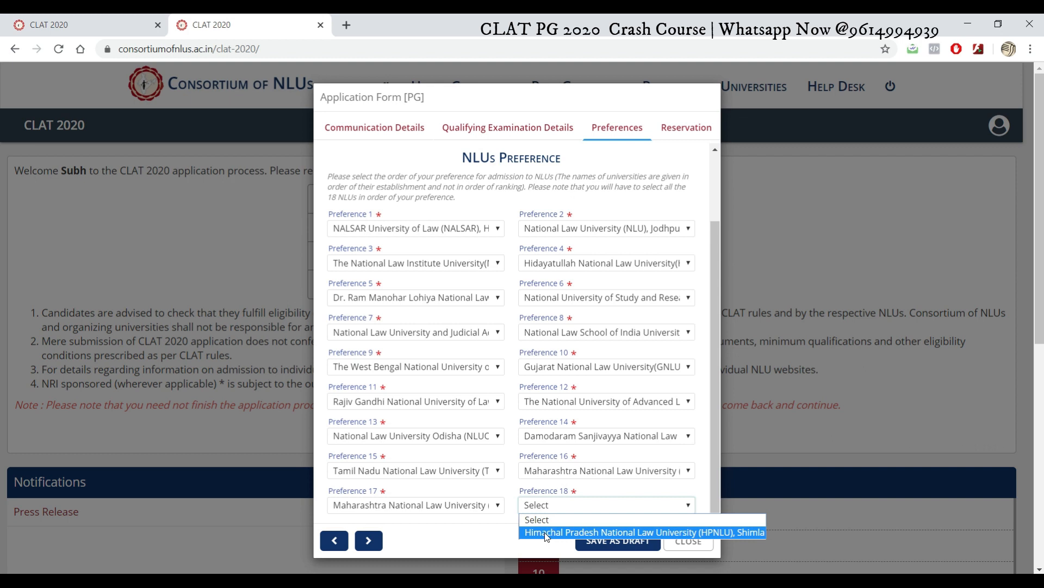
Step: Choose Himachal Pradesh National Law University (HPNLU), Shimla for Preference 18
{"action": "left_click", "coordinate": [547, 532]}
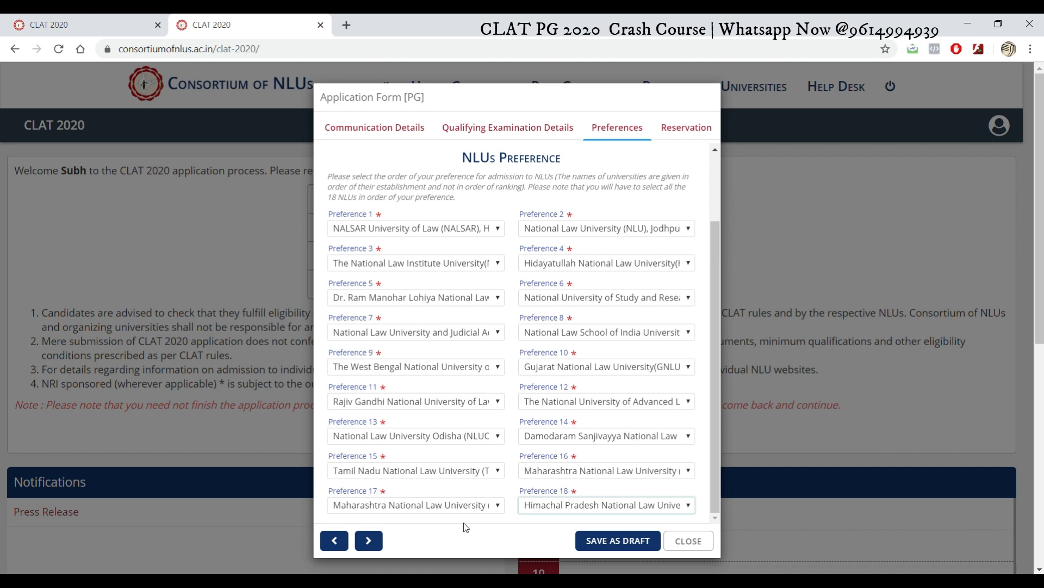
Step: Fix the six-digit pin code warning by correcting the permanent pin code to 700001
{"action": "left_click", "coordinate": [371, 543]}
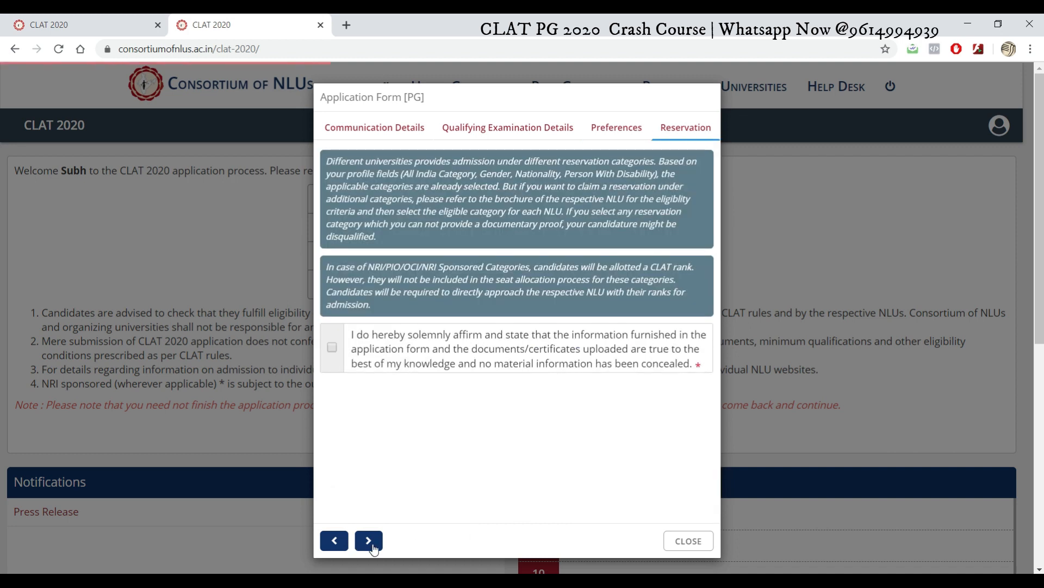
{"action": "left_click", "coordinate": [373, 545]}
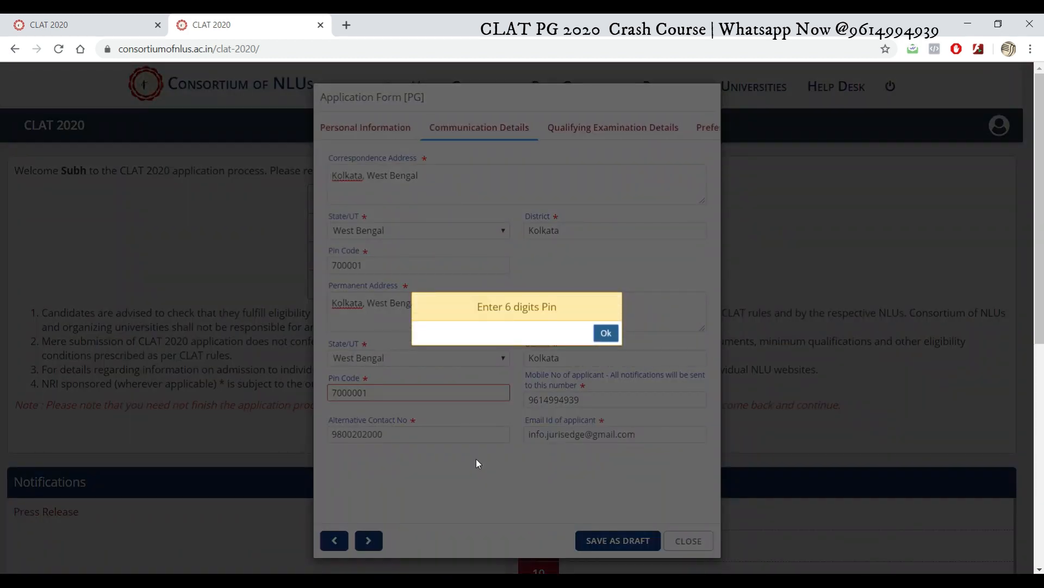
{"action": "left_click", "coordinate": [606, 334]}
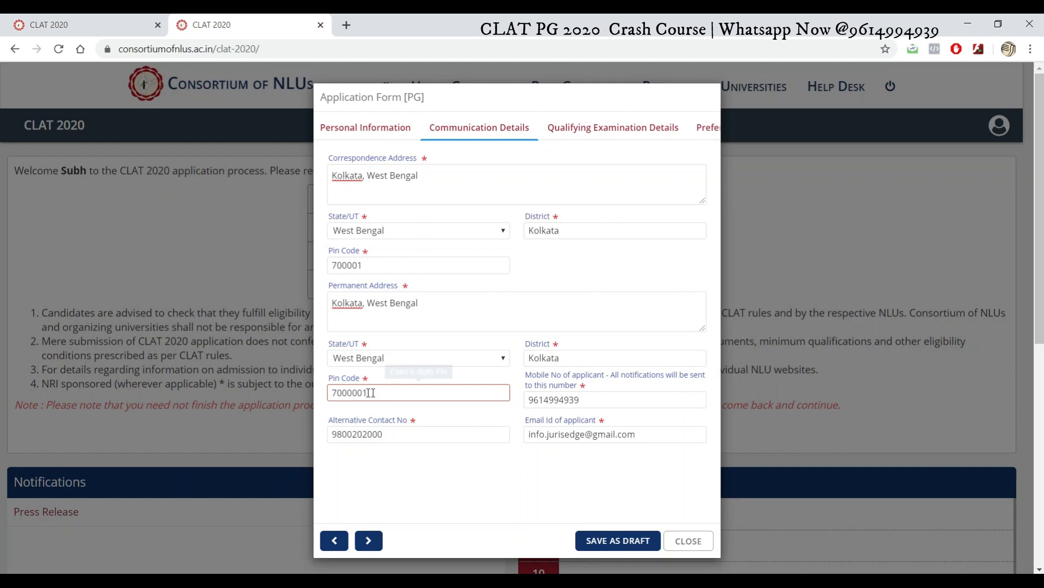
{"action": "left_click", "coordinate": [363, 393]}
{"action": "key", "text": "BackSpace"}
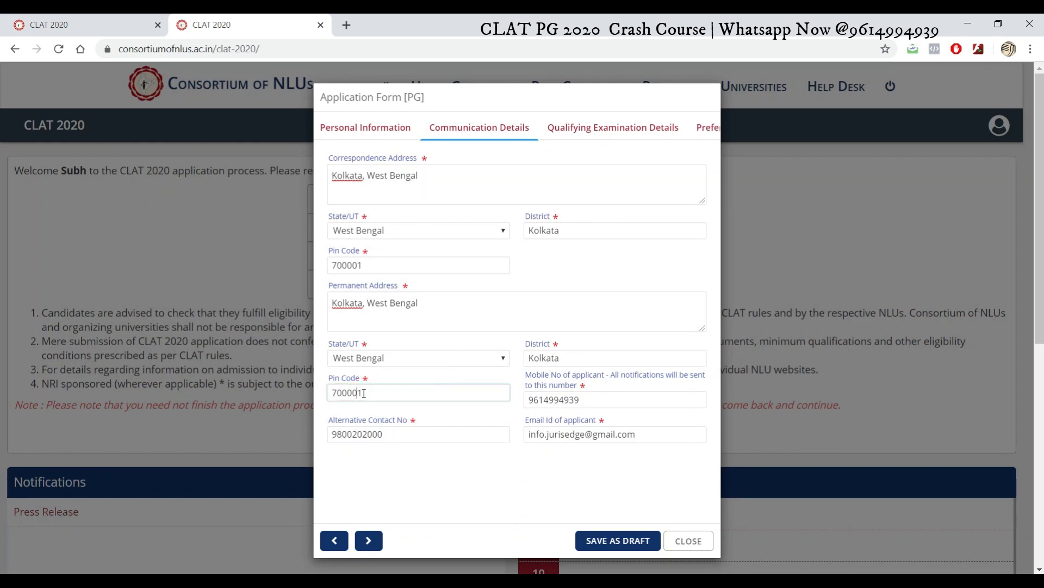
Step: Advance through Qualifying Exam and Preferences to the Reservation section
{"action": "left_click", "coordinate": [369, 541]}
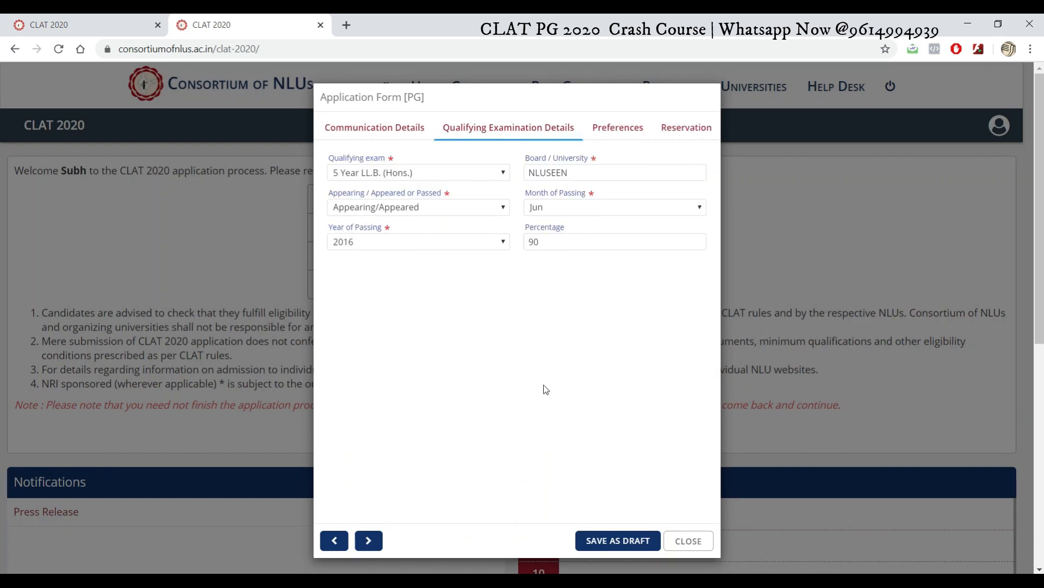
{"action": "left_click", "coordinate": [369, 541]}
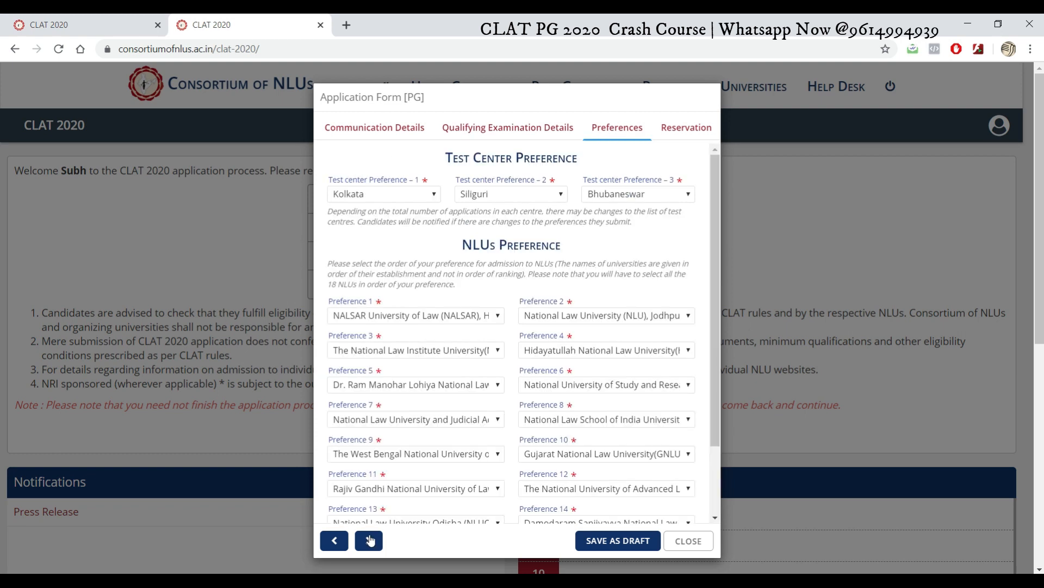
{"action": "left_click", "coordinate": [369, 540]}
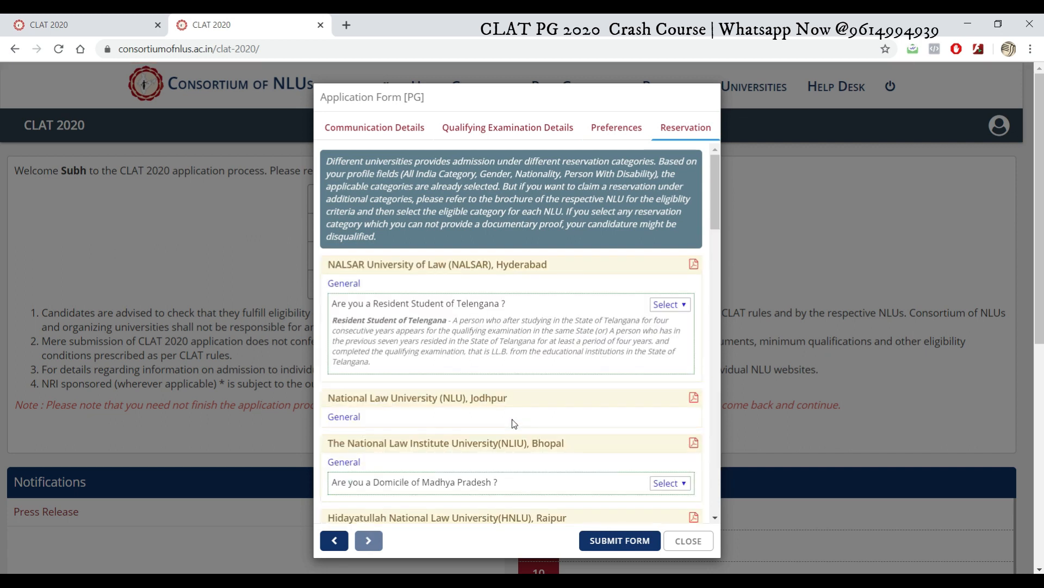
Step: Scroll through each NLU's reservation categories and tick the truthfulness declaration checkbox
{"action": "left_click_drag", "start_coordinate": [713, 212], "coordinate": [716, 274]}
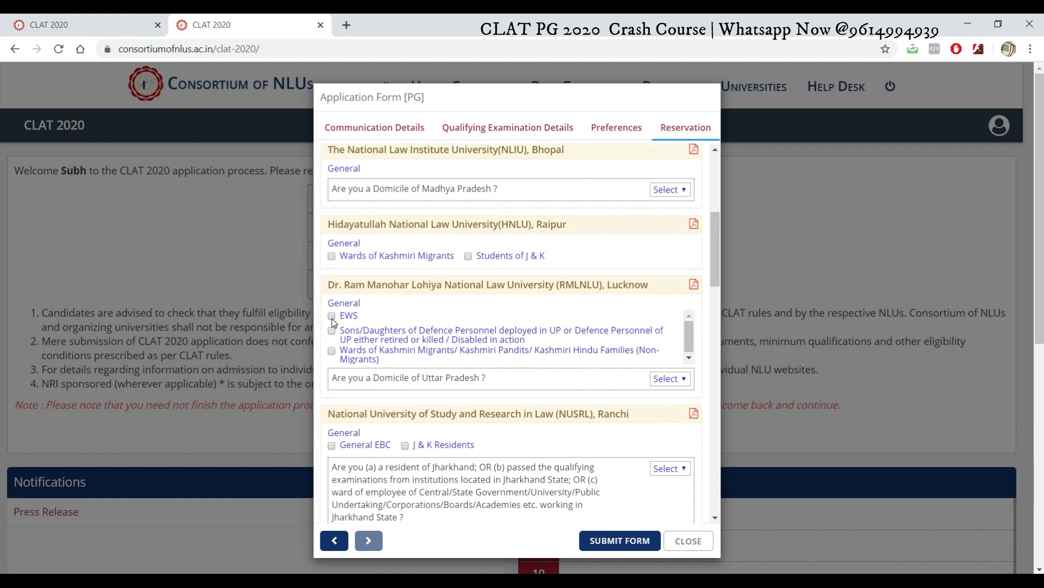
{"action": "left_click_drag", "start_coordinate": [715, 244], "coordinate": [715, 471]}
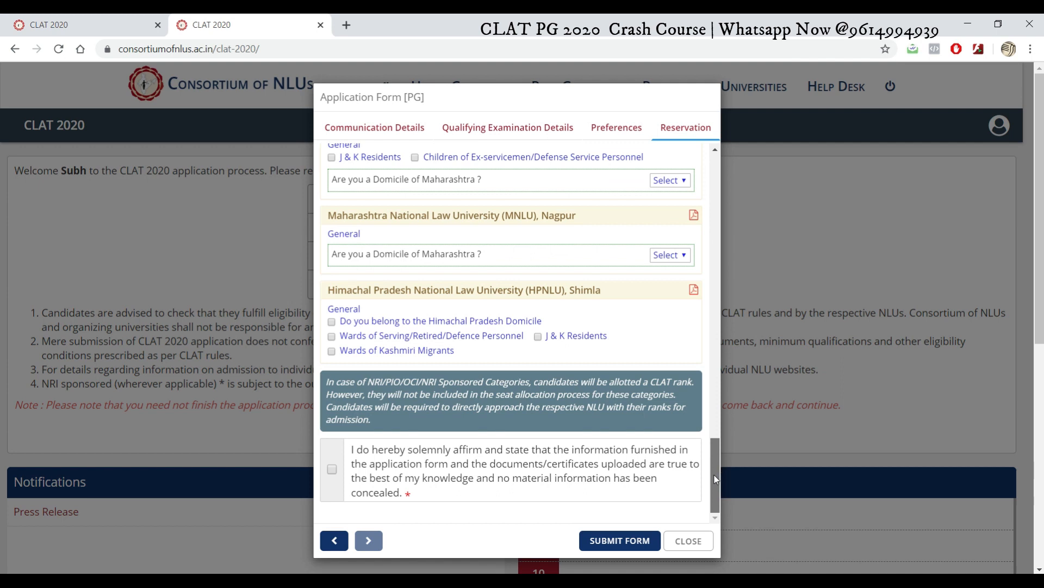
{"action": "left_click_drag", "start_coordinate": [715, 475], "coordinate": [724, 577]}
{"action": "left_click_drag", "start_coordinate": [713, 459], "coordinate": [684, 529]}
Step: Submit the application form and confirm with Ok in the confirmation box
{"action": "left_click", "coordinate": [619, 541]}
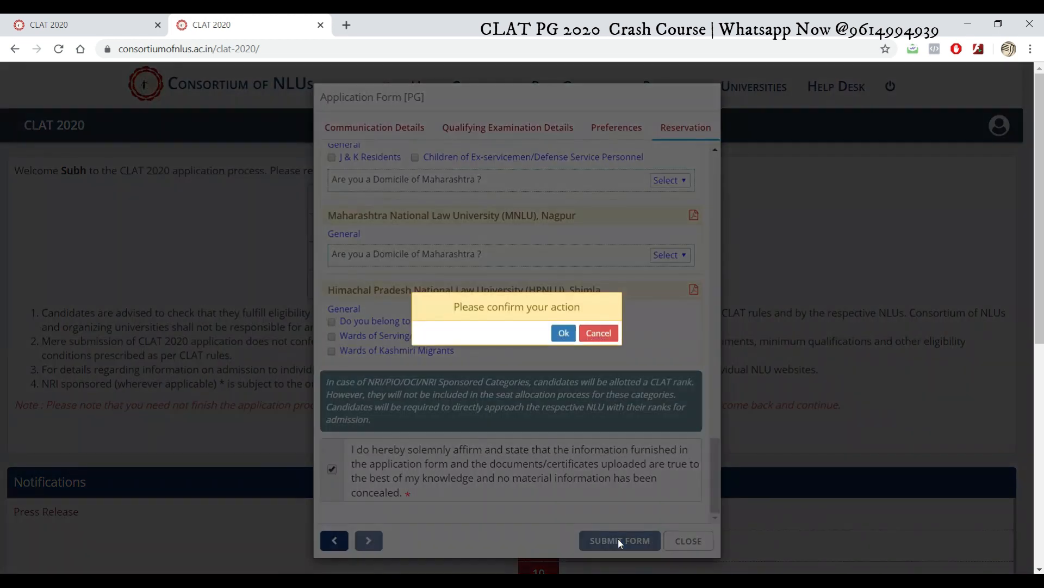
{"action": "left_click", "coordinate": [563, 332]}
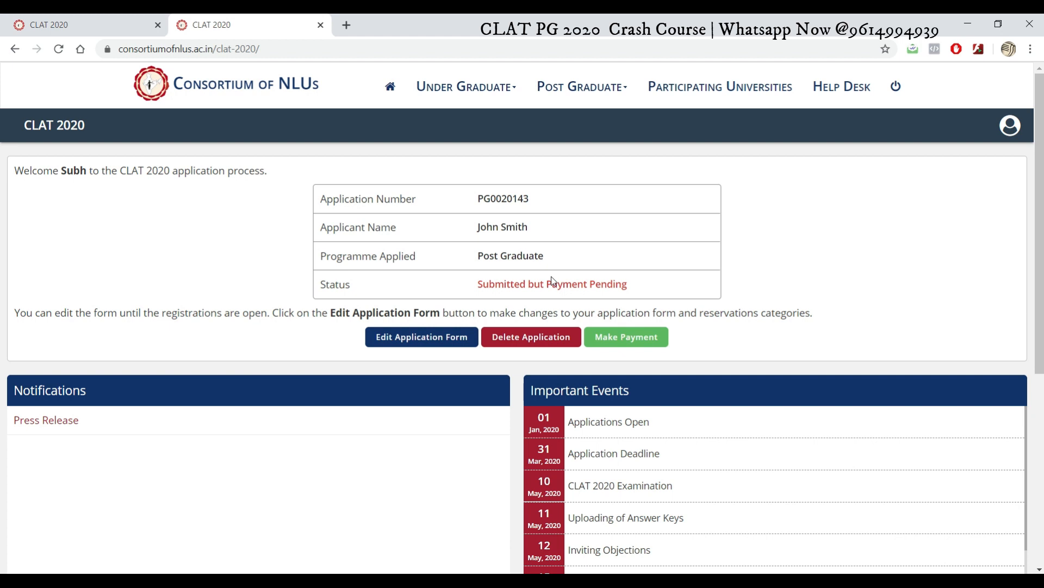
{"action": "left_click", "coordinate": [426, 339]}
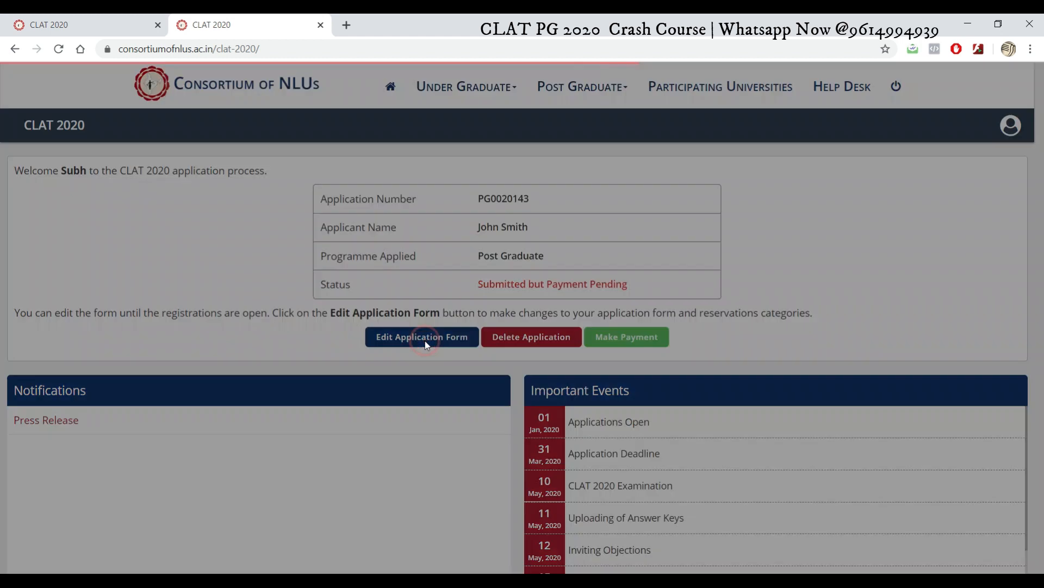
{"action": "left_click_drag", "start_coordinate": [717, 227], "coordinate": [709, 204]}
{"action": "left_click", "coordinate": [484, 130]}
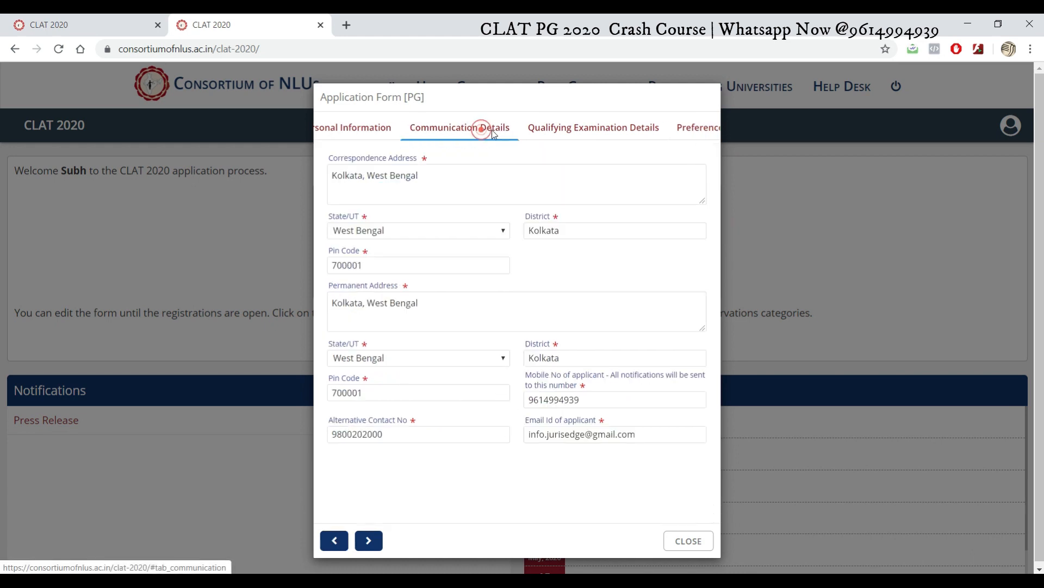
{"action": "left_click", "coordinate": [501, 129]}
{"action": "left_click", "coordinate": [606, 131]}
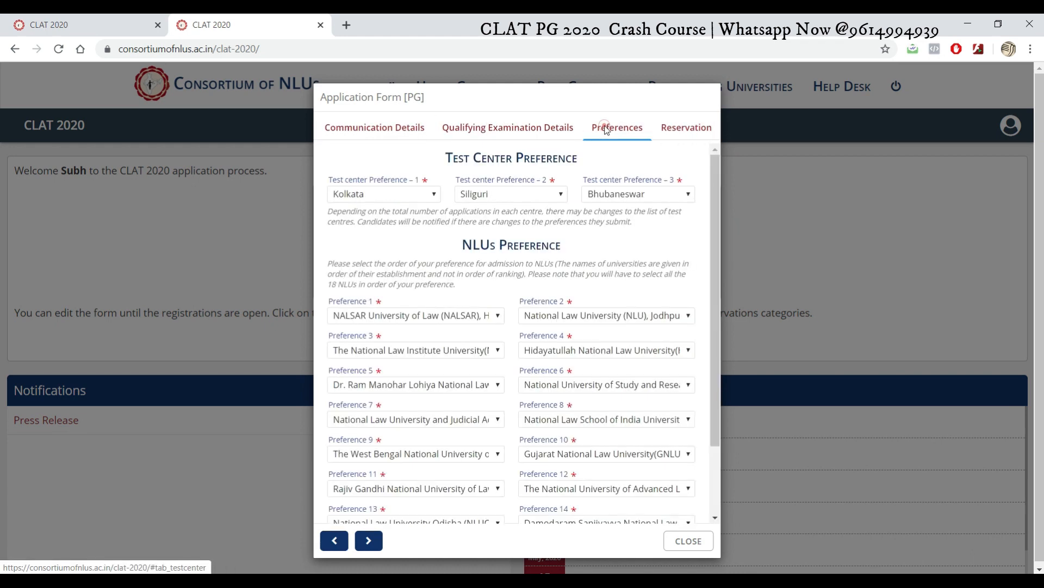
{"action": "left_click", "coordinate": [684, 131]}
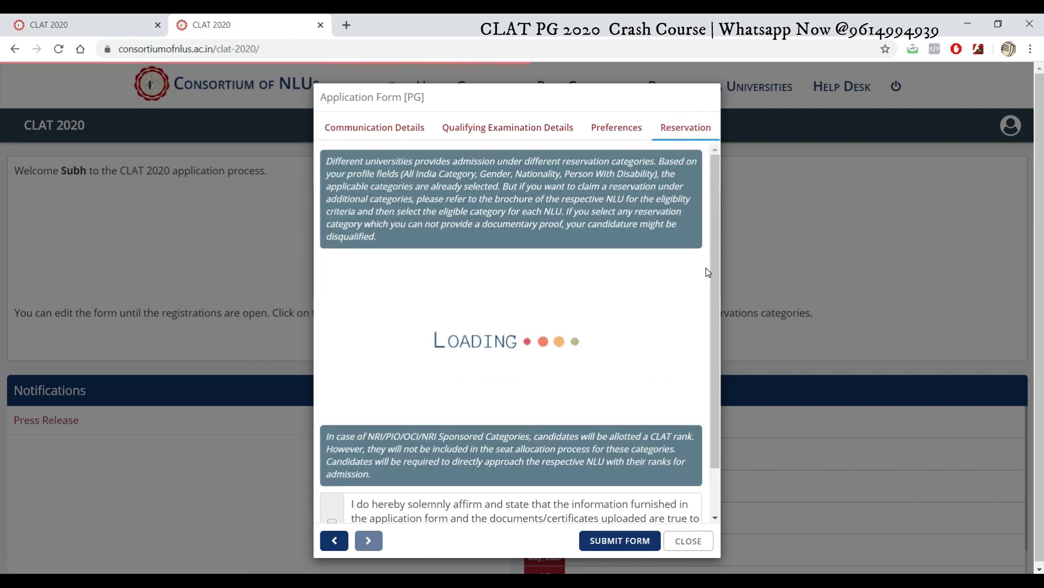
{"action": "left_click_drag", "start_coordinate": [716, 185], "coordinate": [717, 125]}
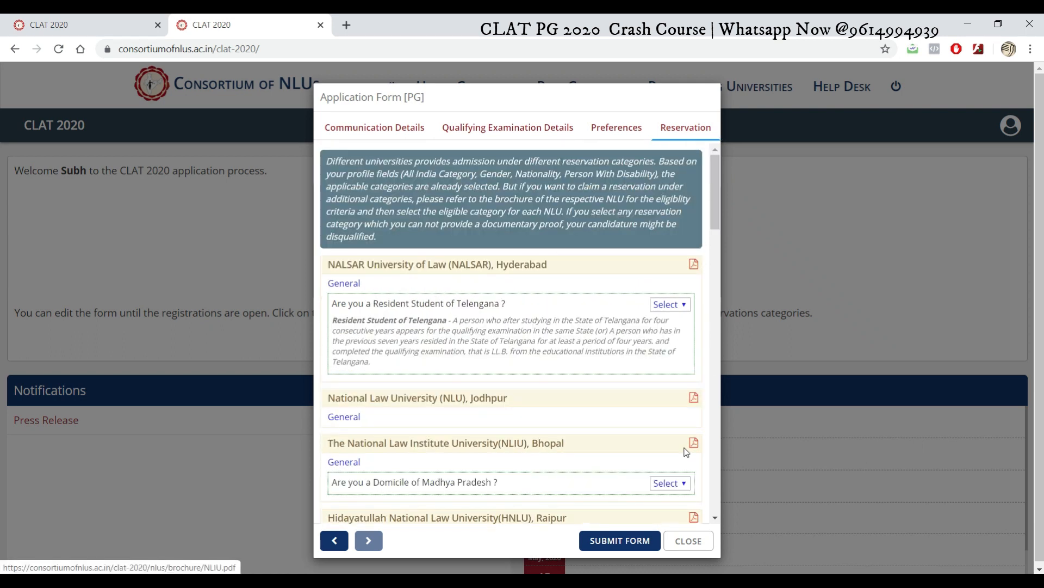
{"action": "left_click", "coordinate": [689, 541]}
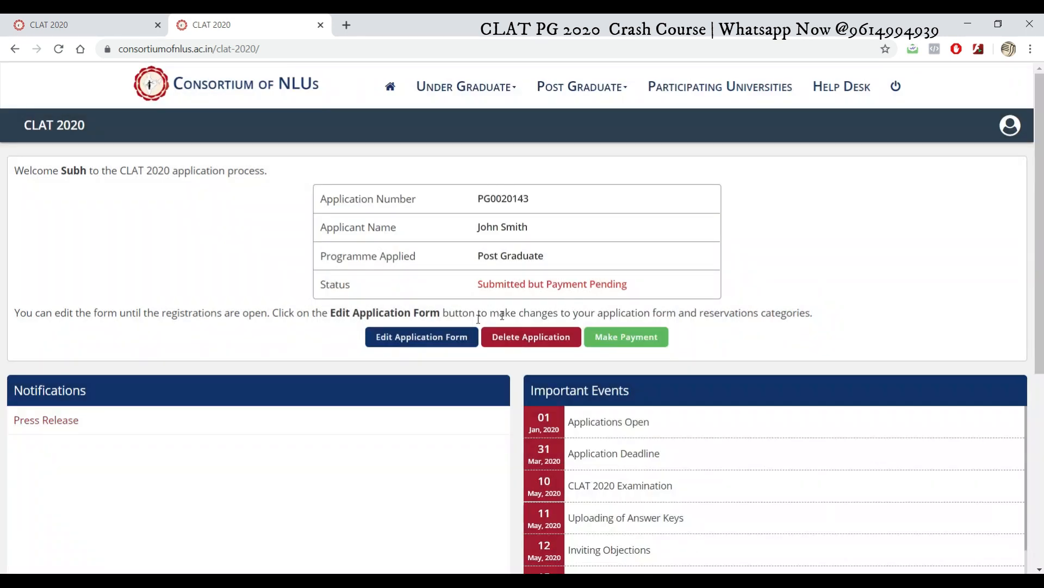
Step: Start payment with Previous Year Question Papers set to Yes and confirm the ₹4500 total
{"action": "left_click", "coordinate": [647, 347]}
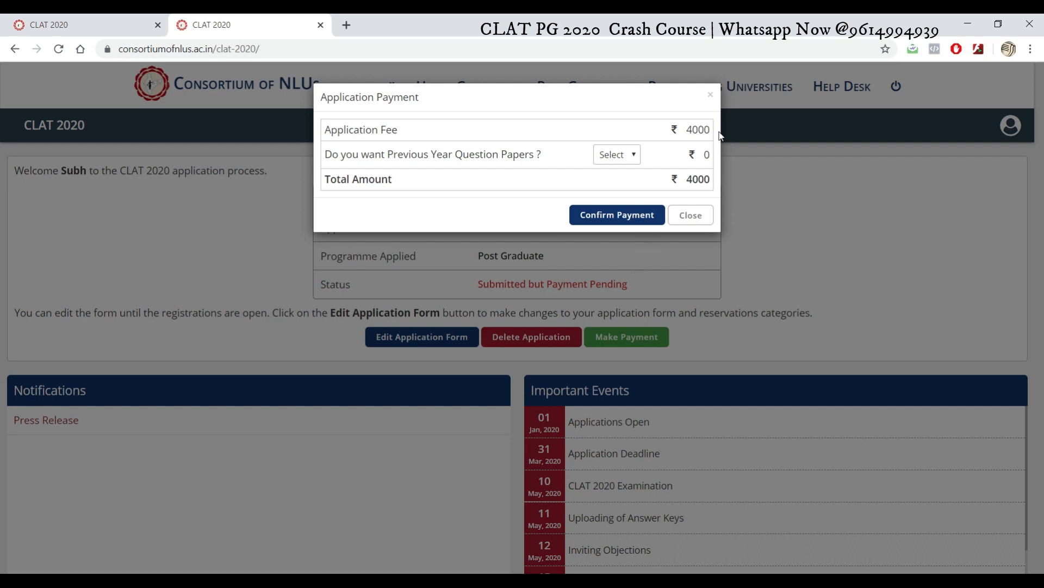
{"action": "left_click", "coordinate": [634, 157]}
{"action": "left_click", "coordinate": [623, 183]}
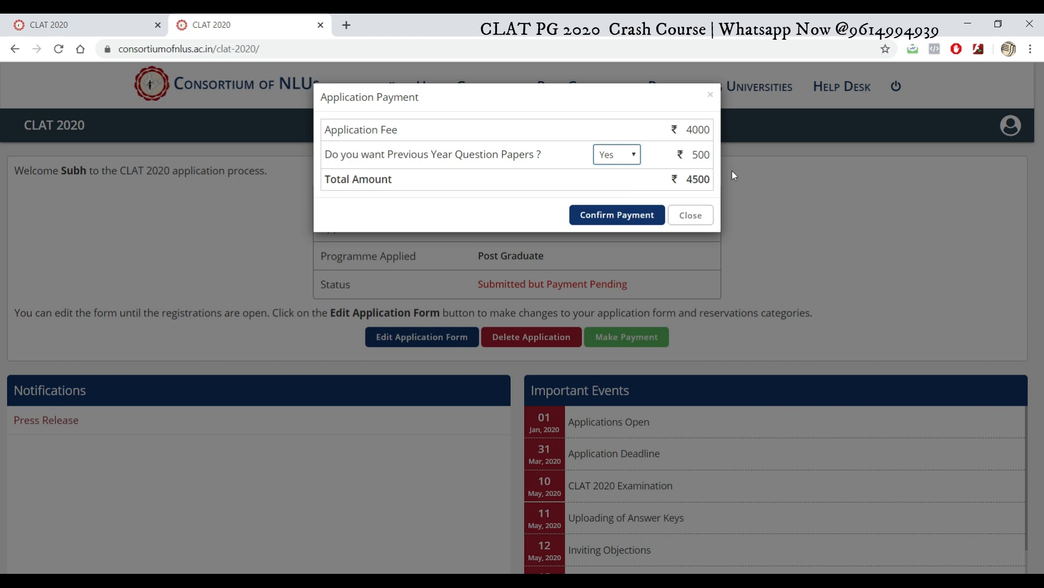
{"action": "left_click", "coordinate": [598, 215]}
{"action": "left_click", "coordinate": [570, 333]}
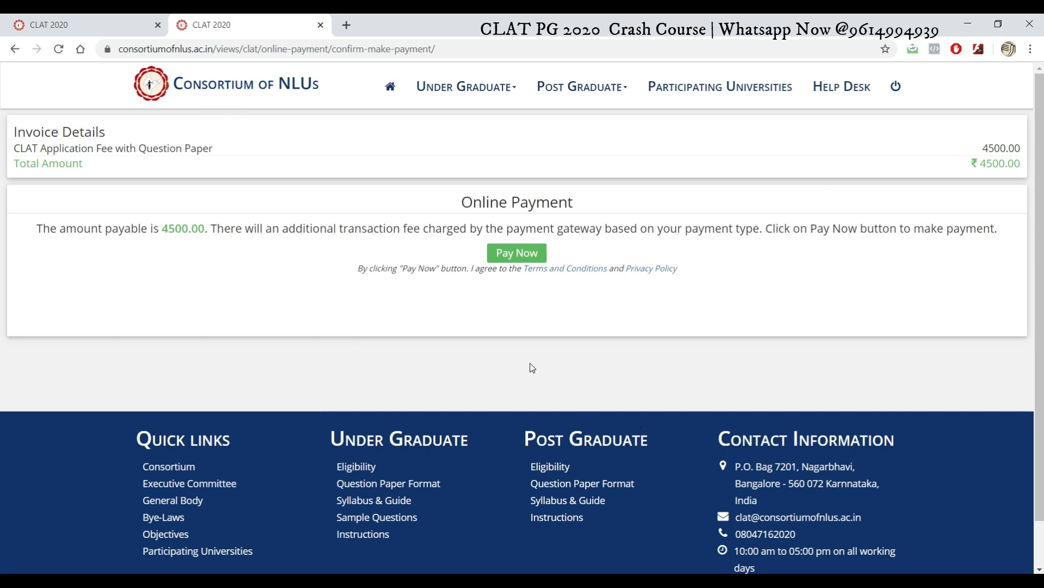
{"action": "left_click", "coordinate": [508, 254]}
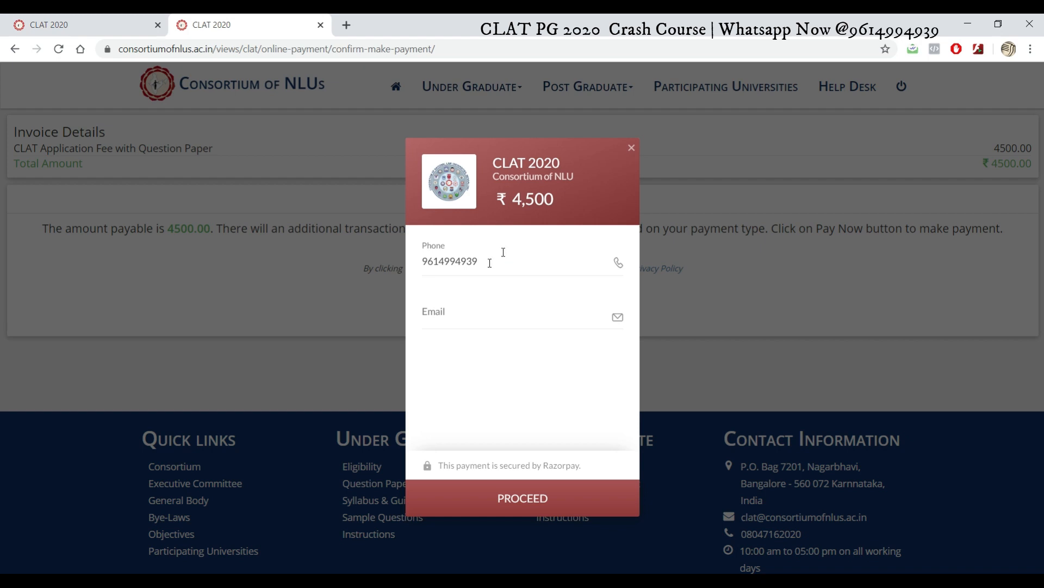
{"action": "left_click", "coordinate": [488, 263]}
{"action": "left_click", "coordinate": [447, 318]}
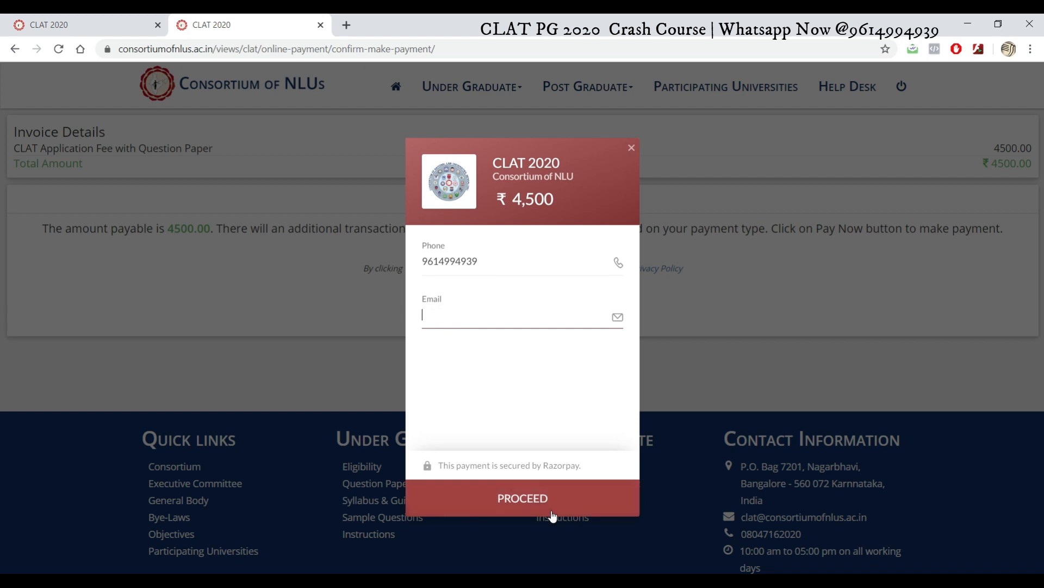
{"action": "left_click", "coordinate": [500, 314]}
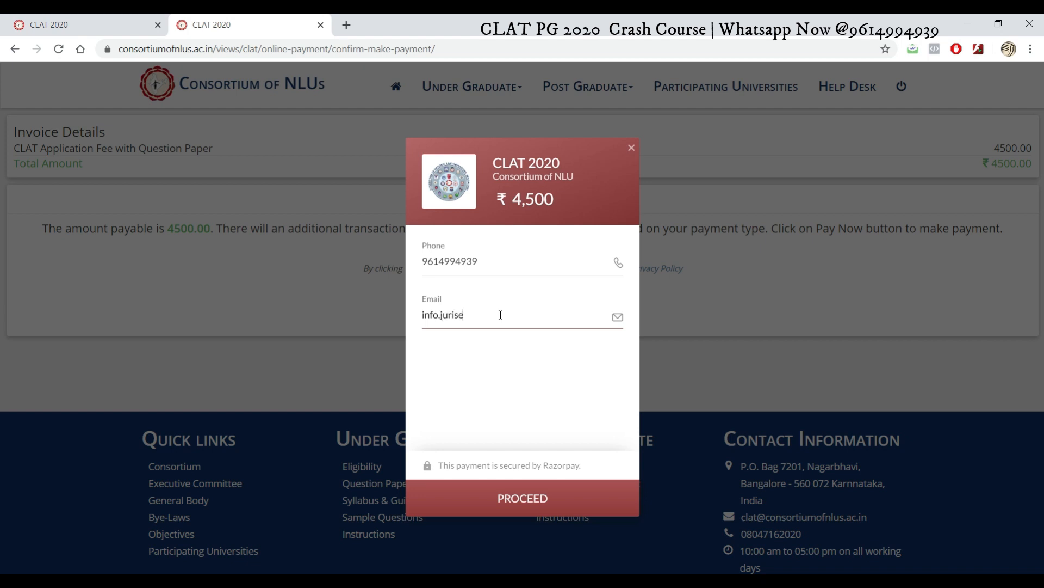
{"action": "left_click", "coordinate": [528, 504]}
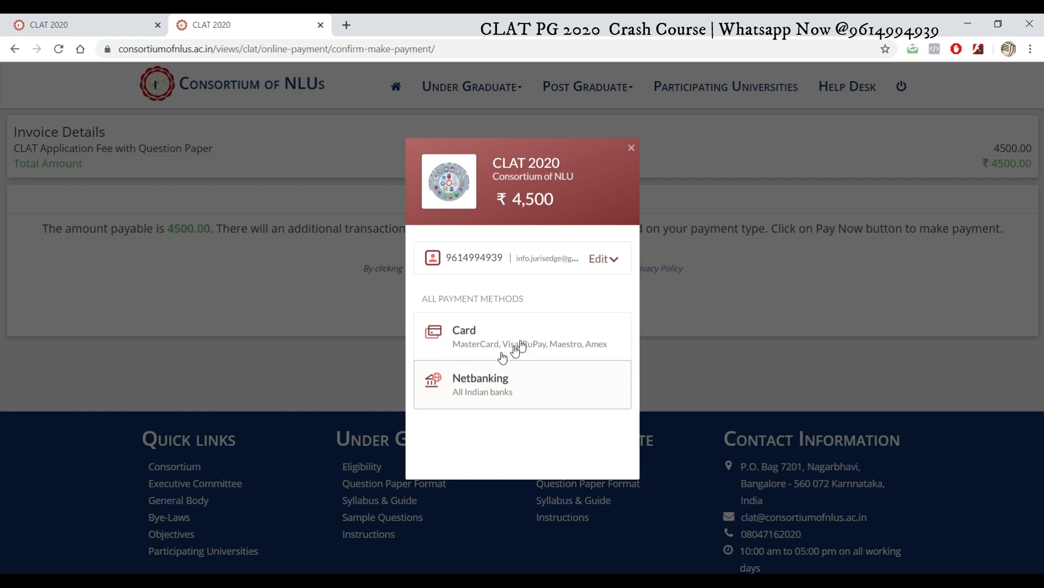
{"action": "left_click", "coordinate": [497, 338]}
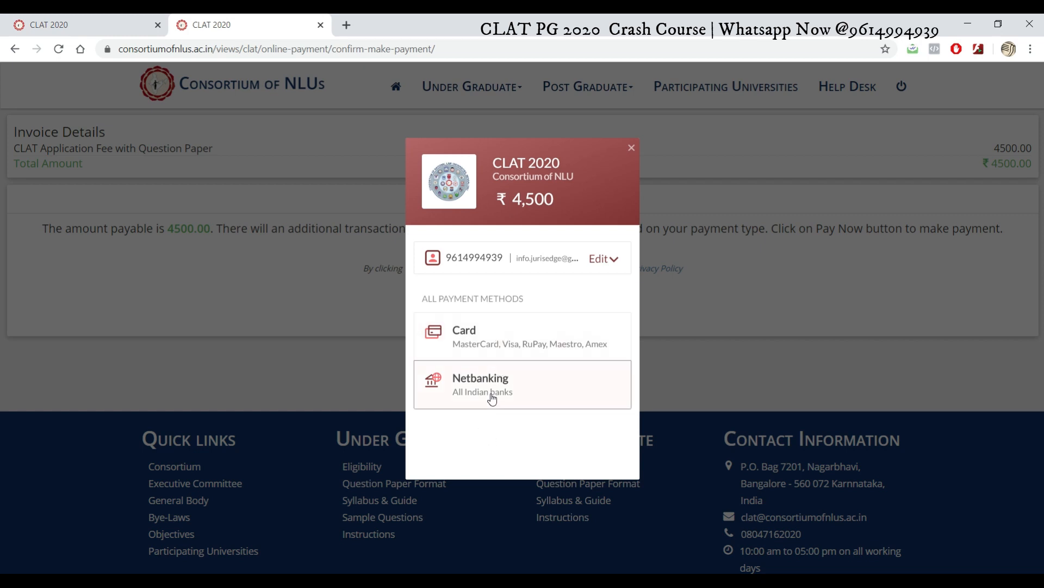
{"action": "left_click", "coordinate": [513, 334]}
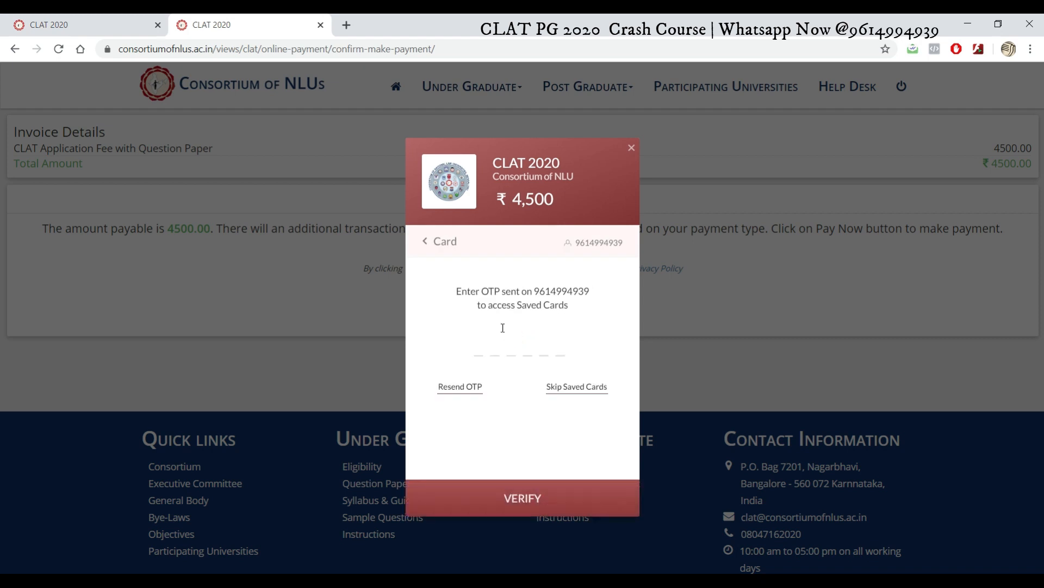
{"action": "left_click", "coordinate": [424, 241]}
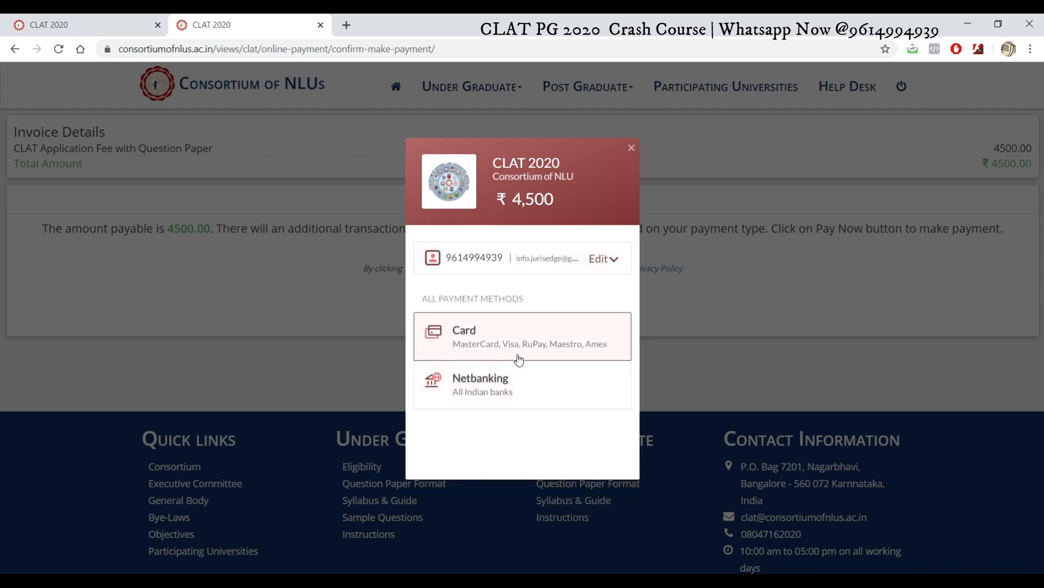
{"action": "left_click", "coordinate": [489, 385]}
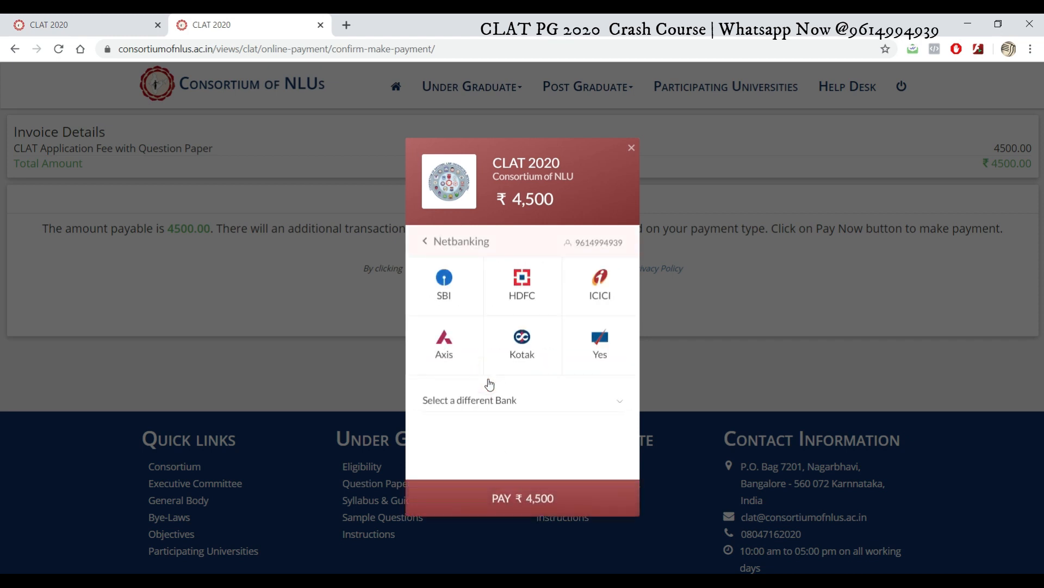
{"action": "left_click", "coordinate": [420, 242]}
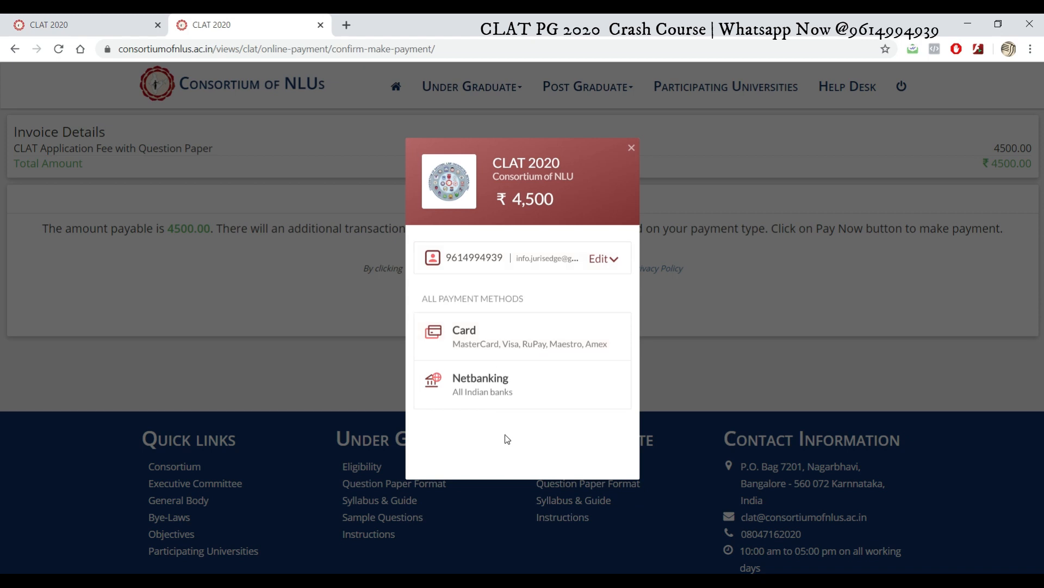
{"action": "left_click", "coordinate": [632, 148]}
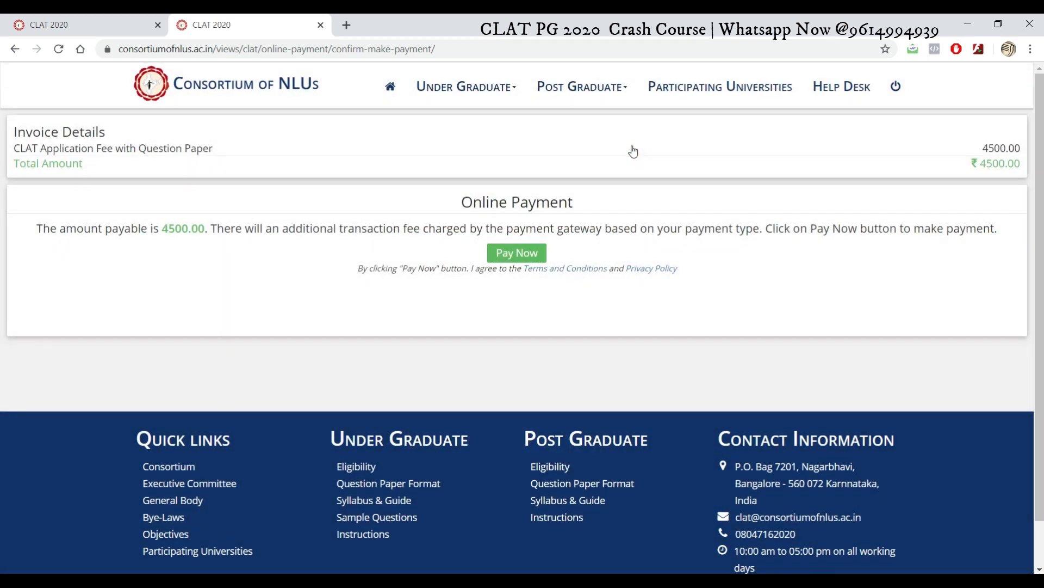
{"action": "left_click_drag", "start_coordinate": [1042, 260], "coordinate": [1041, 353]}
{"action": "scroll", "coordinate": [2, 330], "scroll_direction": "up", "scroll_amount": 1}
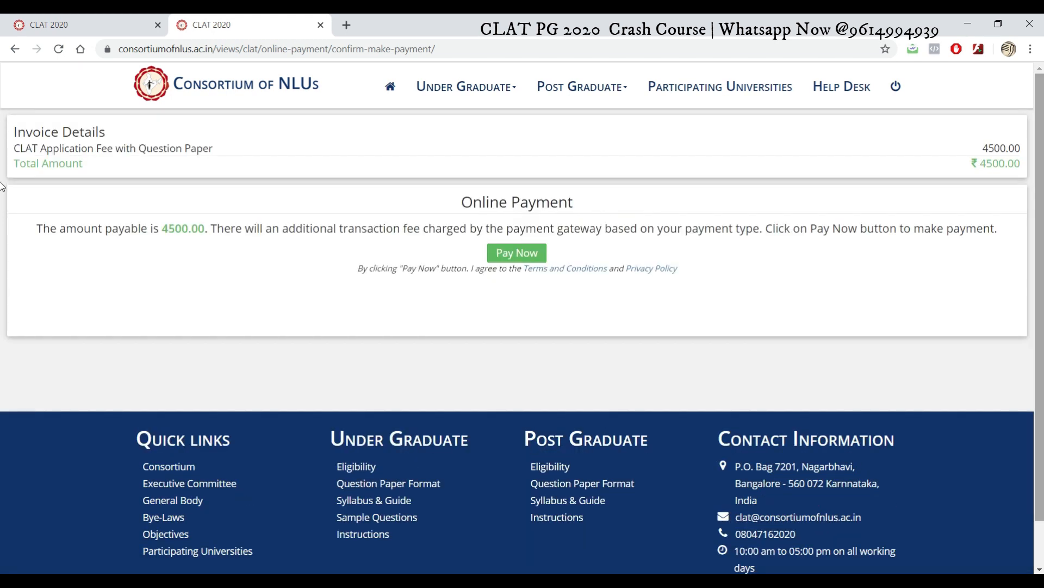